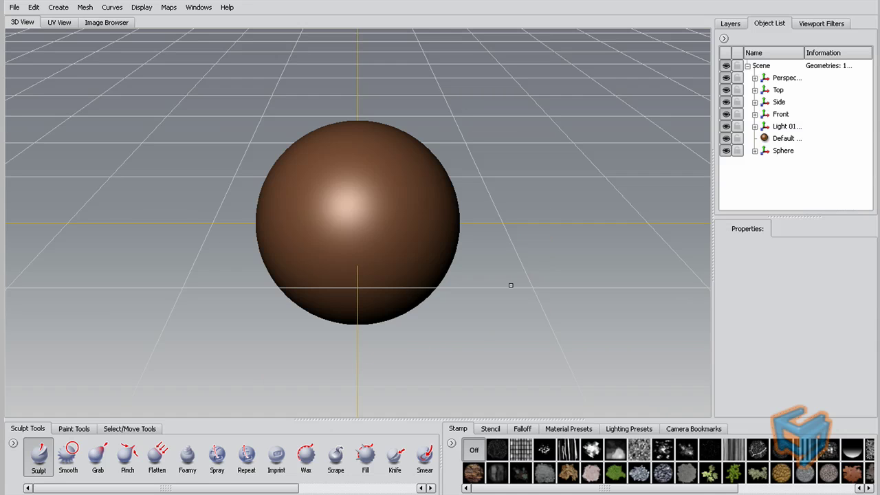
# Assign a new Lit Sphere Material to the sphere.
pyautogui.rightClick(348, 176)
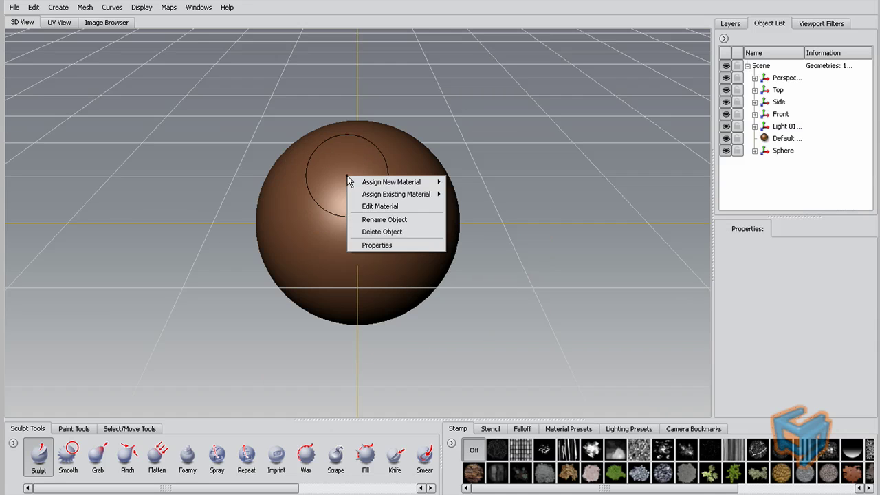
pyautogui.moveTo(397, 184)
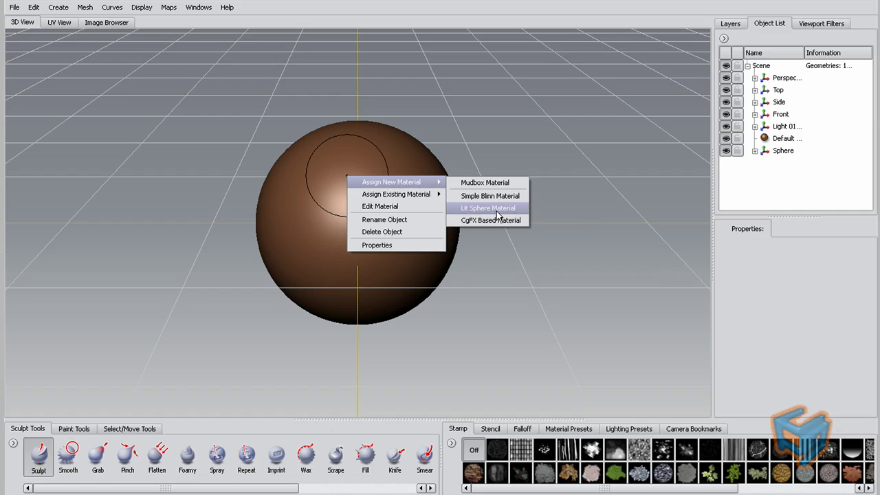
pyautogui.click(498, 216)
# Move the Material window aside and scroll through its wax.png Lit Sphere path.
pyautogui.moveTo(471, 232); pyautogui.dragTo(565, 143)
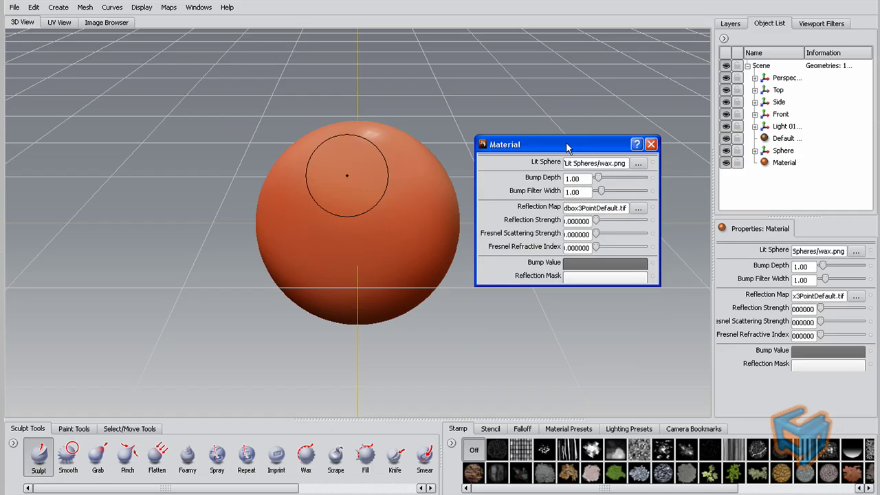
pyautogui.moveTo(627, 163); pyautogui.dragTo(553, 164)
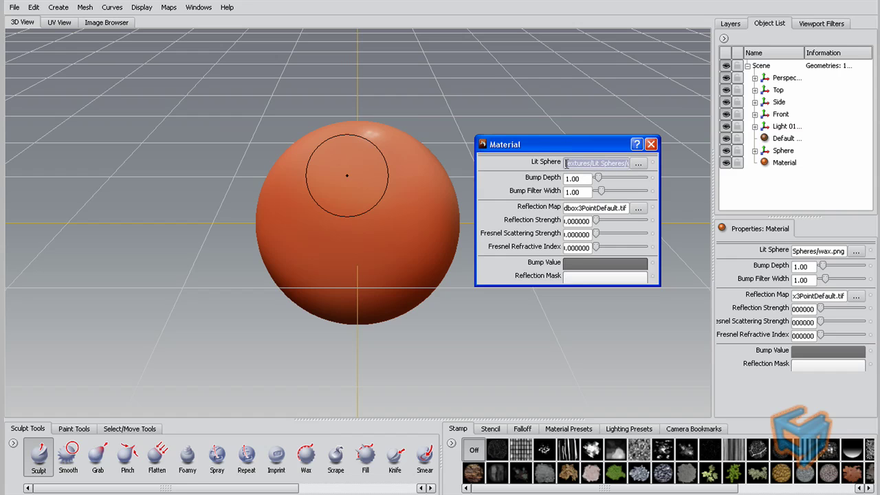
pyautogui.click(591, 163)
pyautogui.moveTo(591, 163); pyautogui.dragTo(629, 163)
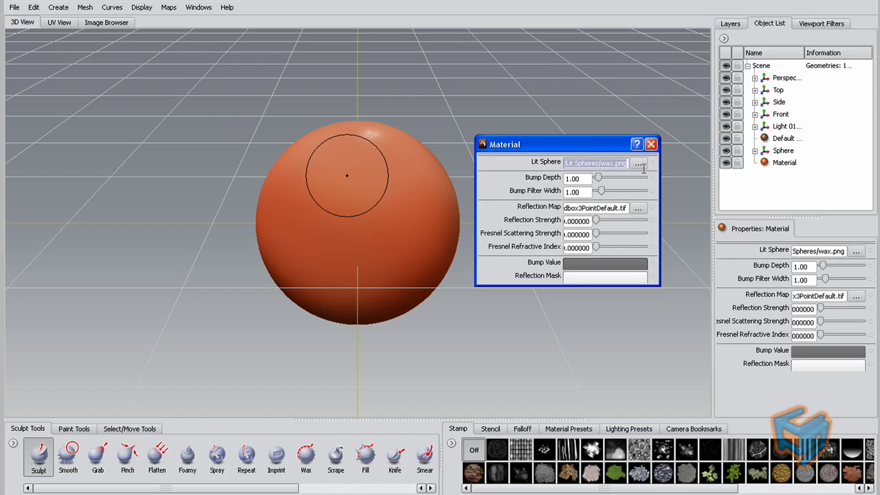
# Preview Wax.png from the Lit Spheres bookmark in the Image Browser.
pyautogui.click(126, 23)
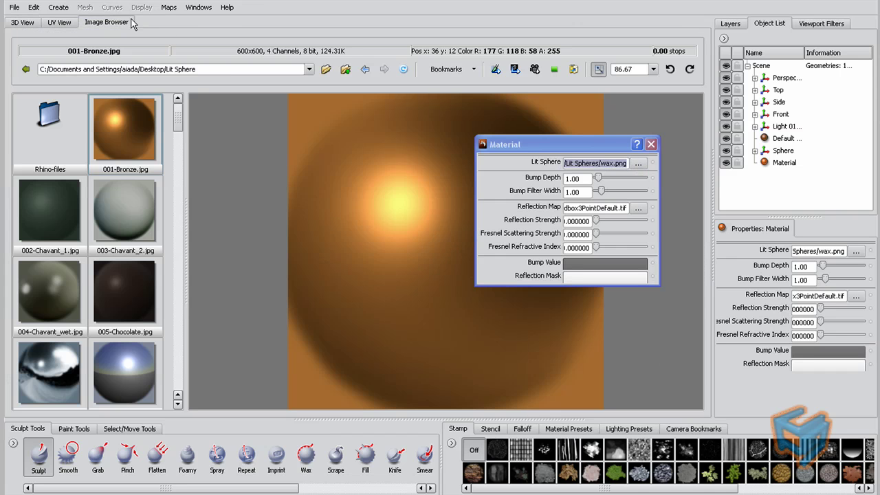
pyautogui.click(476, 70)
pyautogui.click(474, 111)
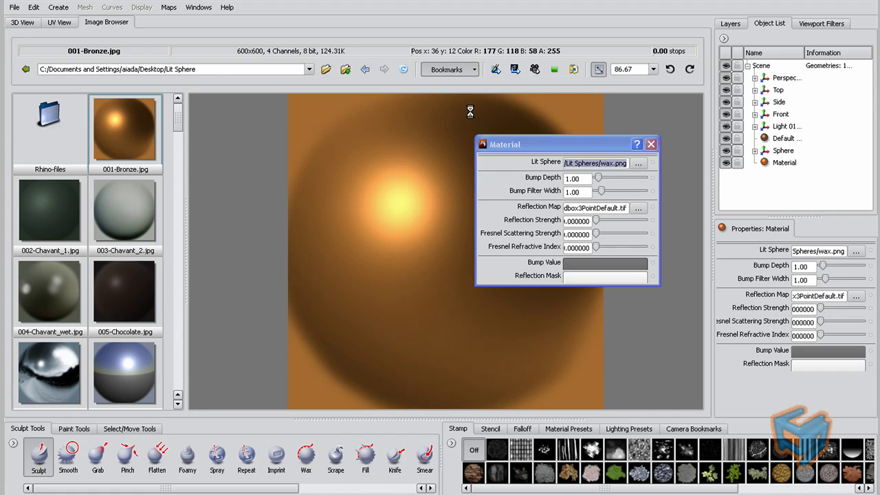
pyautogui.moveTo(178, 153); pyautogui.dragTo(177, 330)
pyautogui.click(132, 365)
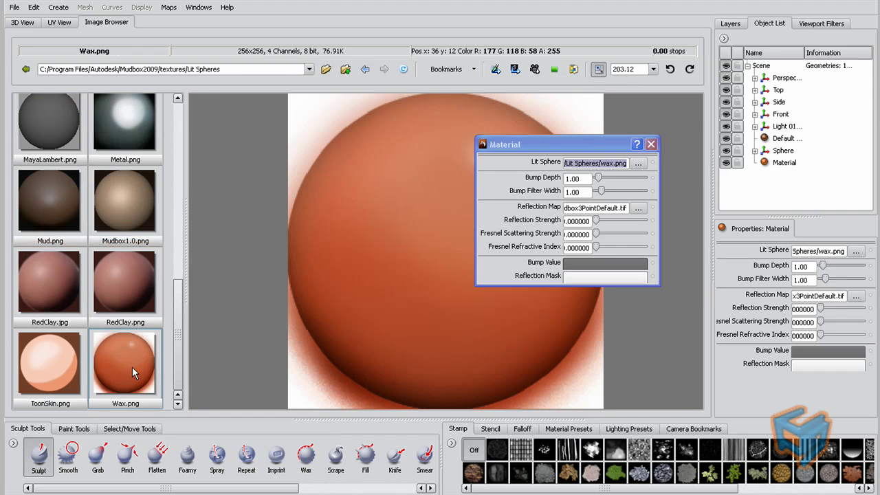
# Close the Material window and go back to the orange sphere in 3D View.
pyautogui.click(650, 146)
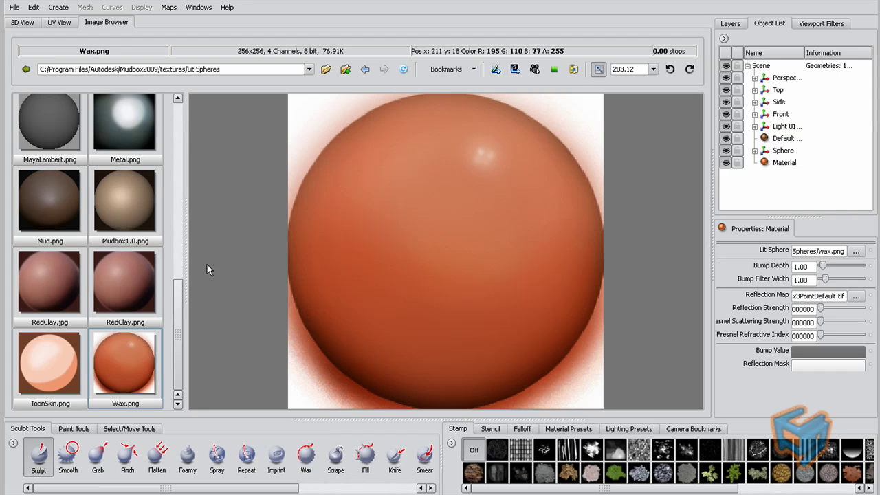
pyautogui.click(23, 22)
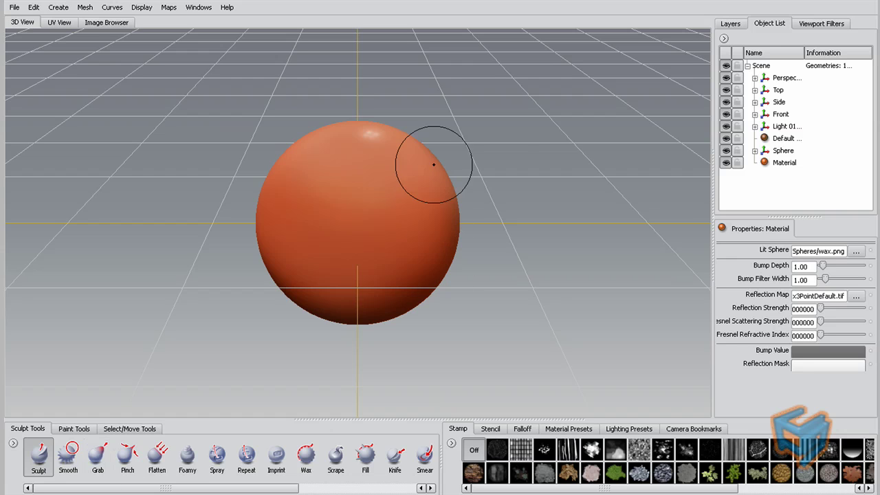
pyautogui.click(127, 23)
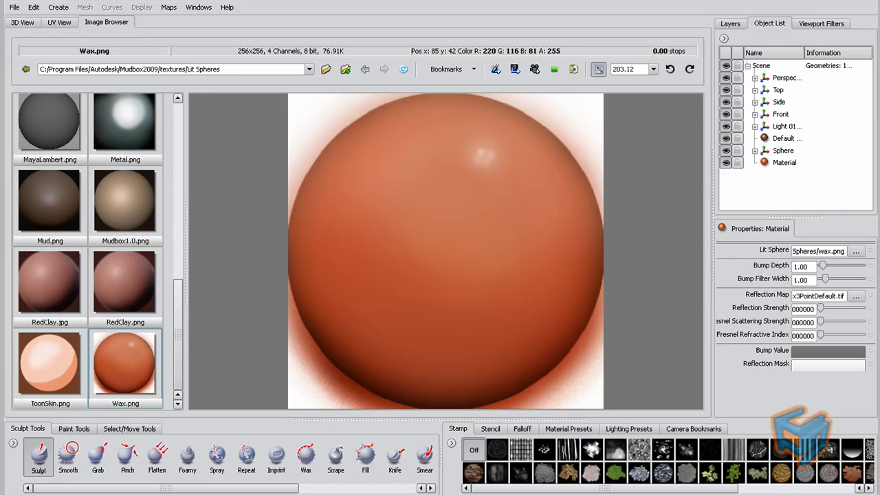
pyautogui.click(21, 23)
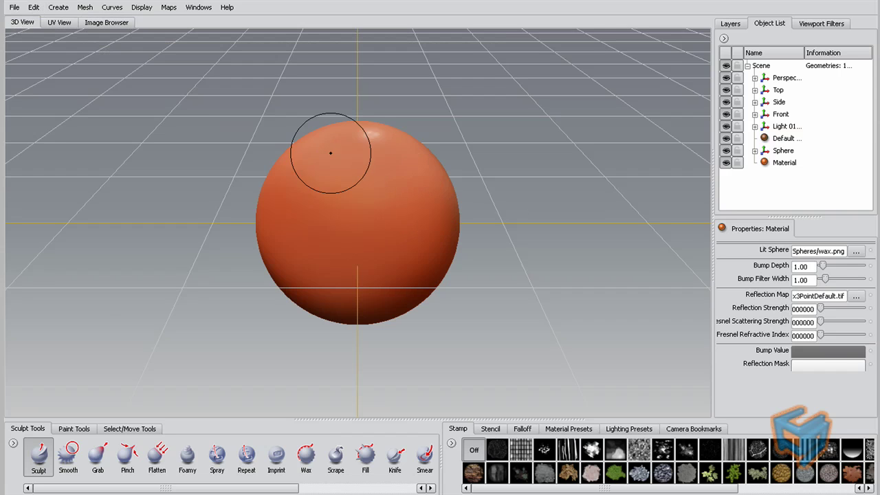
# Show Light 01's settings without Transformation, then rotate its direction down across the sphere.
pyautogui.click(791, 128)
pyautogui.click(724, 38)
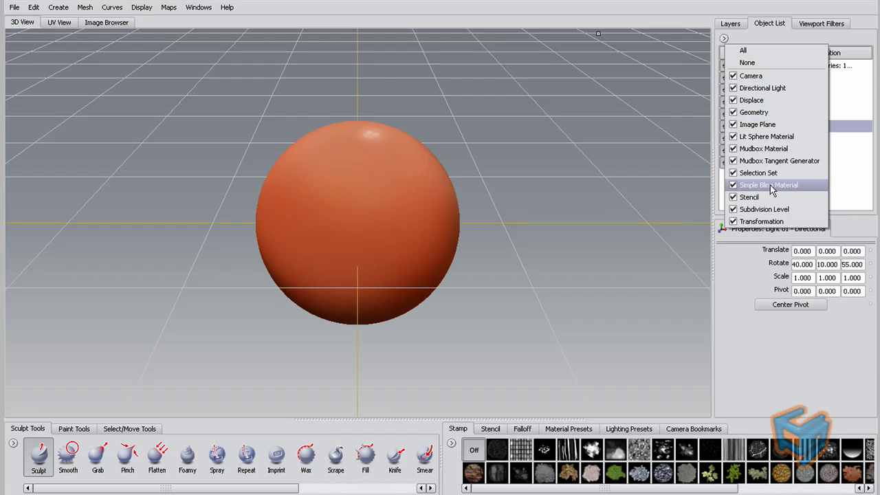
pyautogui.click(773, 222)
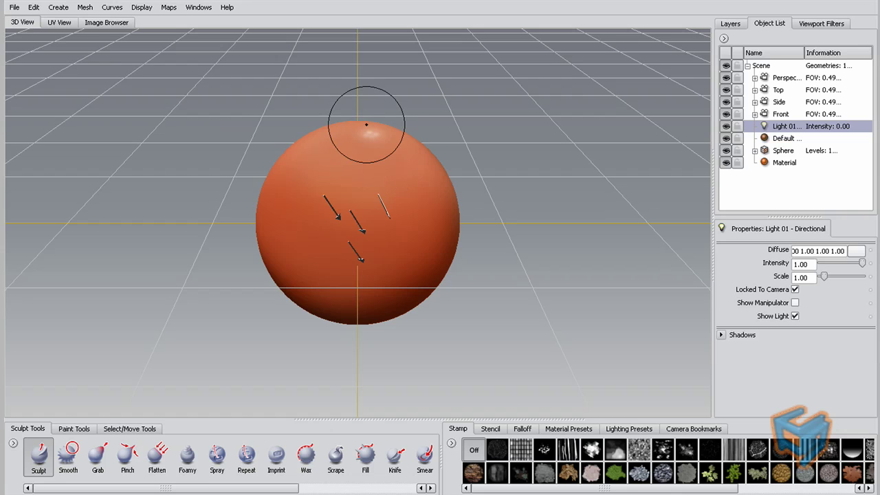
pyautogui.moveTo(424, 165)
pyautogui.mouseDown()
pyautogui.moveTo(447, 160)
pyautogui.moveTo(433, 172)
pyautogui.mouseUp()
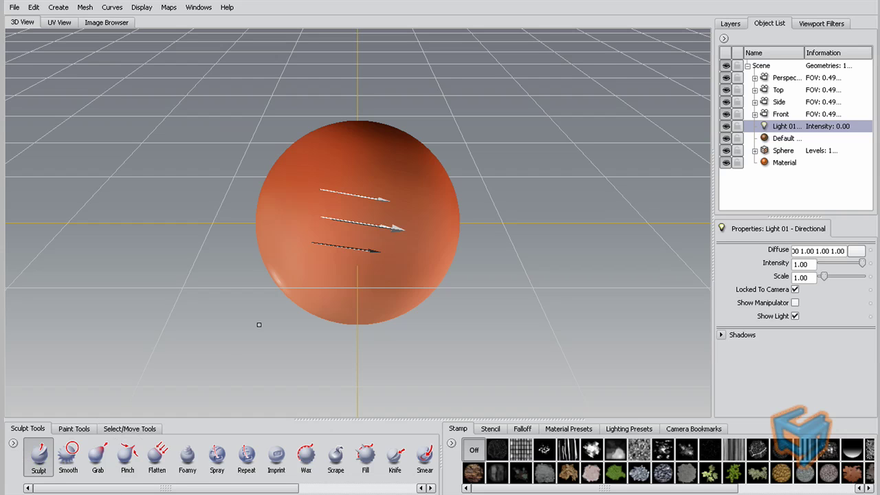
pyautogui.moveTo(312, 206)
pyautogui.mouseDown()
pyautogui.moveTo(403, 200)
pyautogui.moveTo(426, 182)
pyautogui.moveTo(456, 179)
pyautogui.moveTo(509, 185)
pyautogui.moveTo(520, 103)
pyautogui.moveTo(506, 78)
pyautogui.moveTo(485, 53)
pyautogui.moveTo(448, 96)
pyautogui.moveTo(479, 73)
pyautogui.moveTo(462, 56)
pyautogui.moveTo(443, 74)
pyautogui.mouseUp()
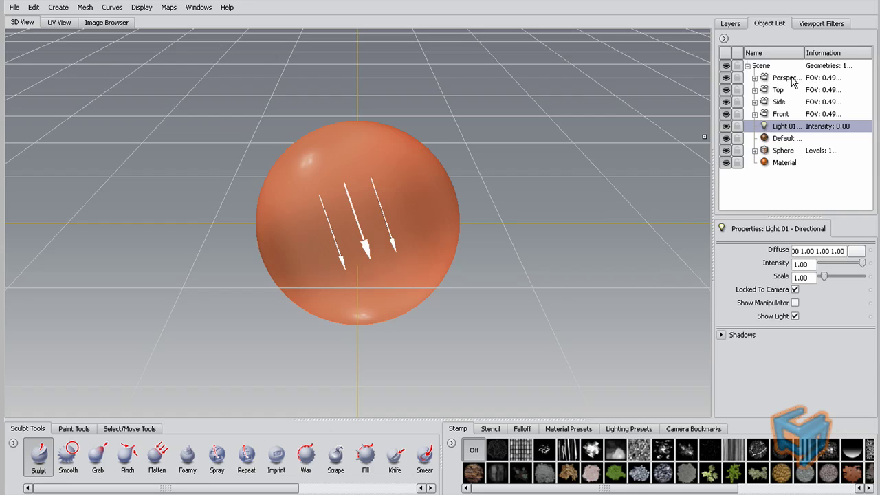
# Re-enable Transformation and set the Perspective camera's Rotate X to 21.
pyautogui.click(756, 77)
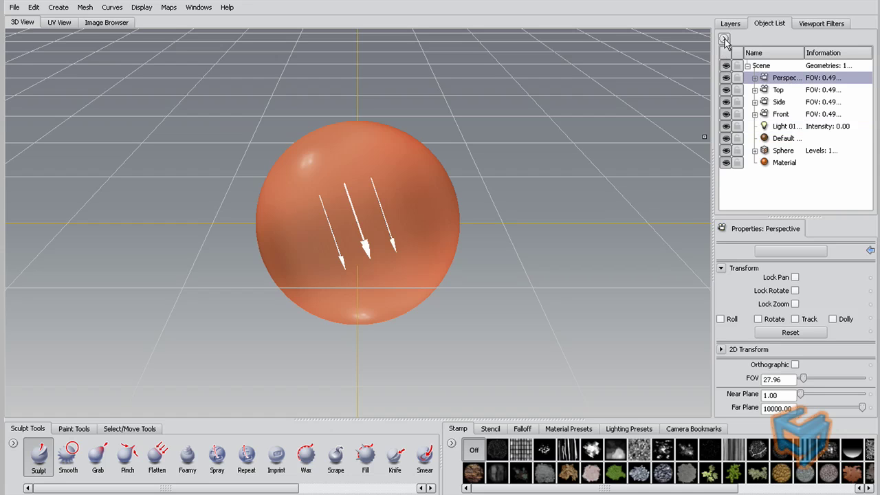
pyautogui.click(724, 38)
pyautogui.click(732, 216)
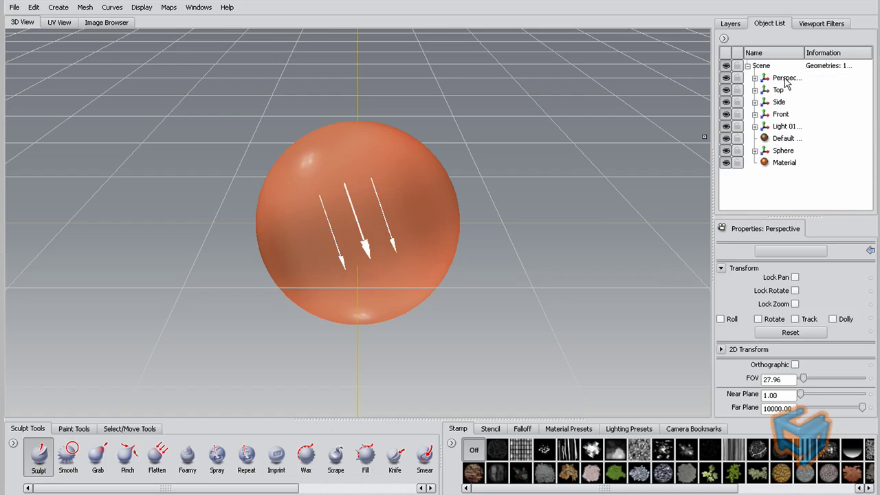
pyautogui.click(784, 78)
pyautogui.moveTo(814, 265); pyautogui.dragTo(803, 265)
pyautogui.write('0')
pyautogui.press('Return')
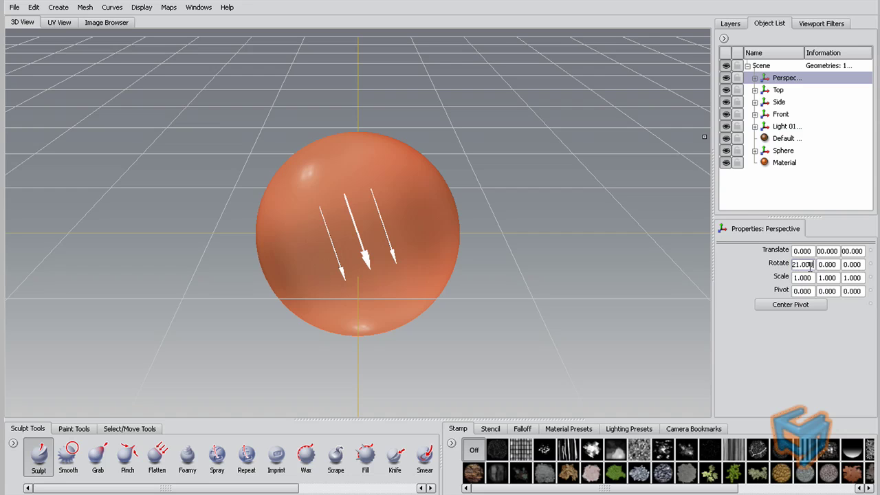
pyautogui.moveTo(815, 266); pyautogui.dragTo(761, 266)
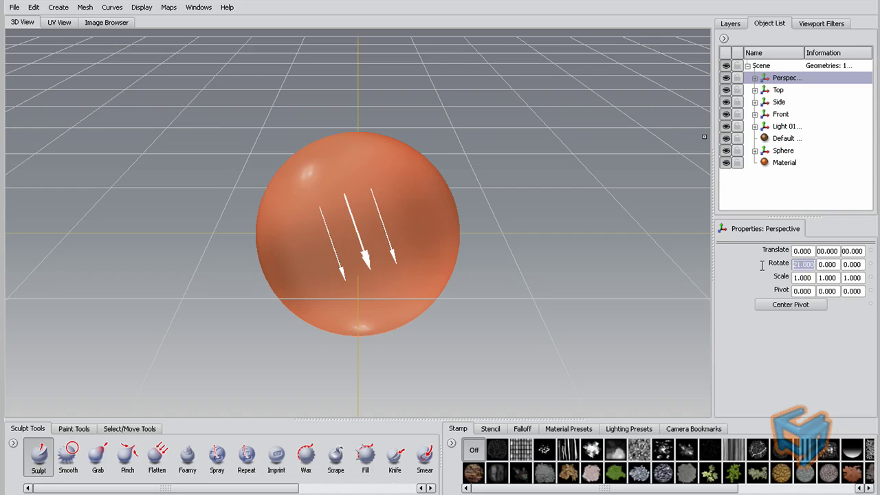
# Set Light 01's rotation to 21, 0, 0.
pyautogui.click(784, 127)
pyautogui.moveTo(864, 266); pyautogui.dragTo(850, 267)
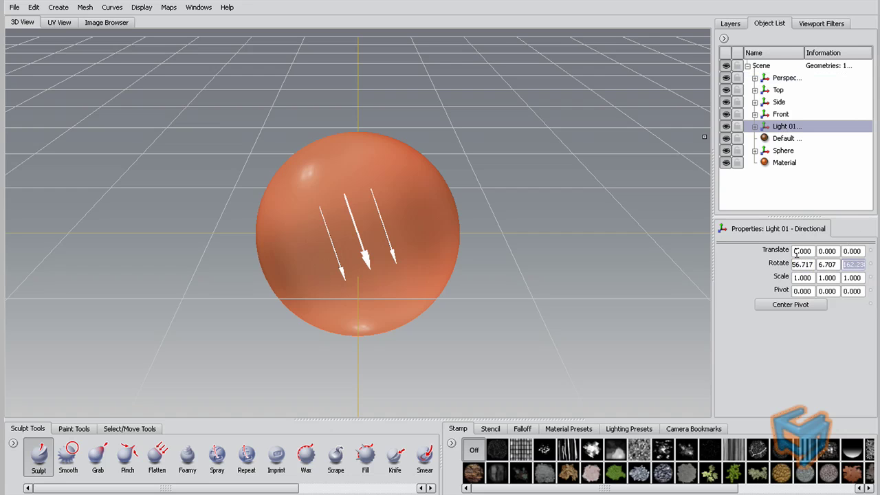
pyautogui.write('0')
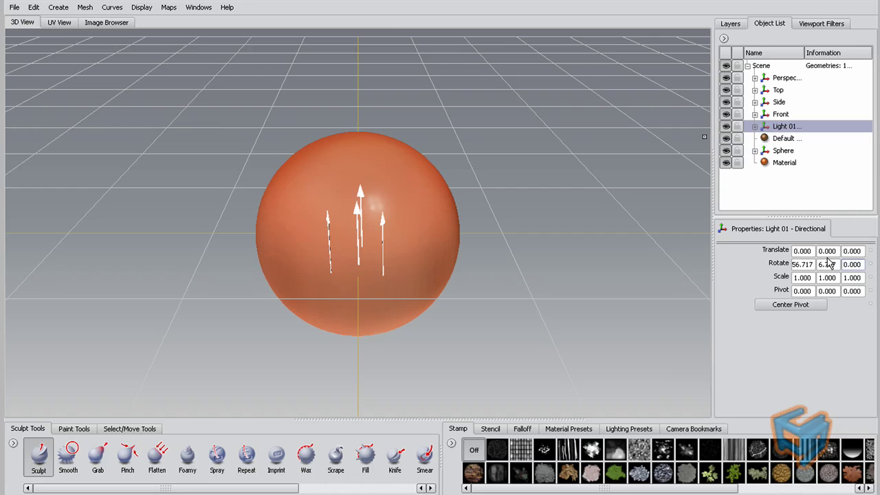
pyautogui.moveTo(836, 264); pyautogui.dragTo(770, 254)
pyautogui.write('0')
pyautogui.press('Return')
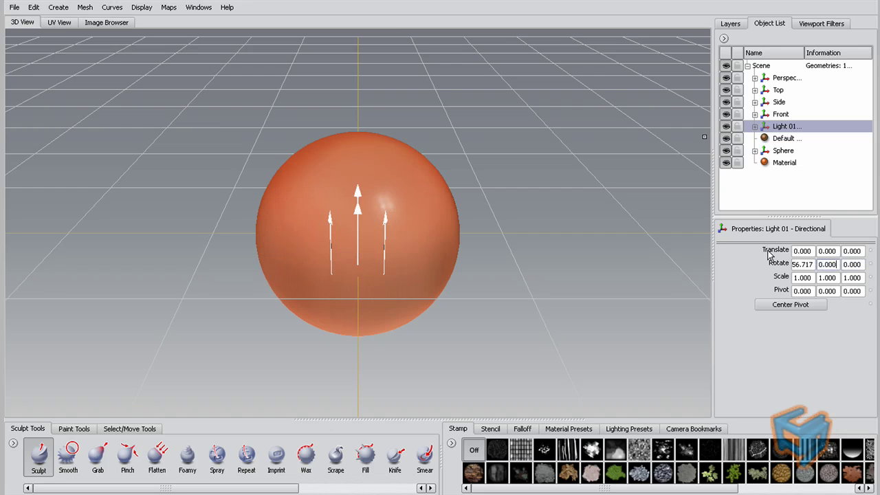
pyautogui.moveTo(816, 264); pyautogui.dragTo(762, 263)
pyautogui.write('21')
pyautogui.press('Return')
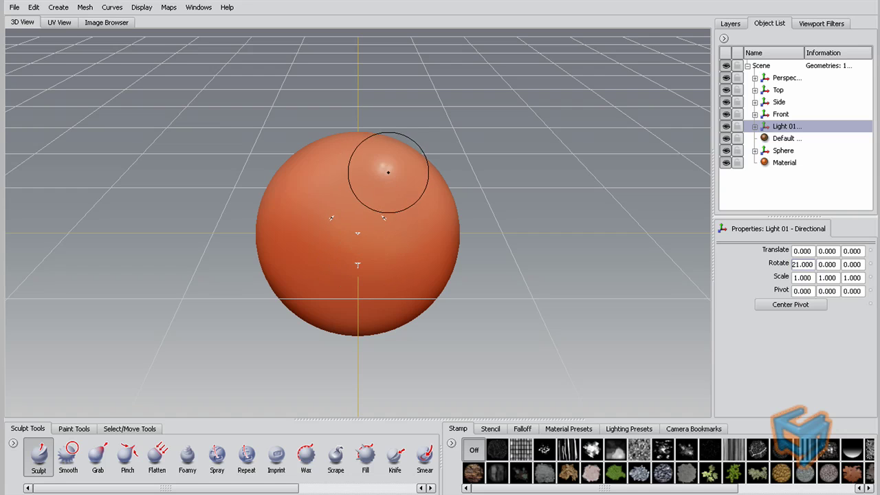
# Browse the lit-sphere images, including 003-Chavant_2.jpg, then return to the 3D View.
pyautogui.click(110, 23)
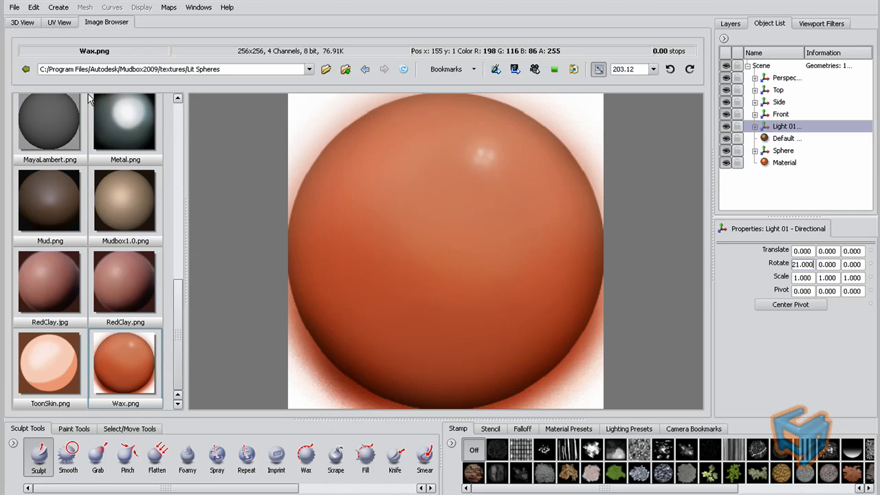
pyautogui.click(22, 22)
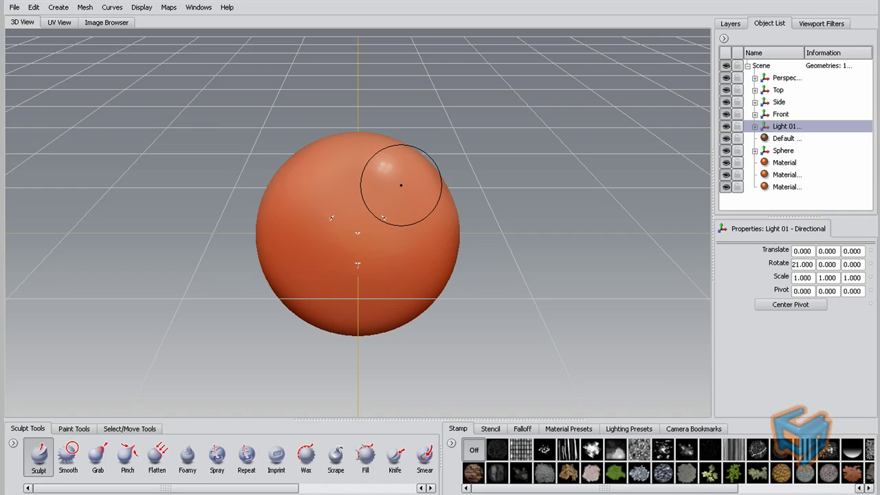
pyautogui.click(107, 22)
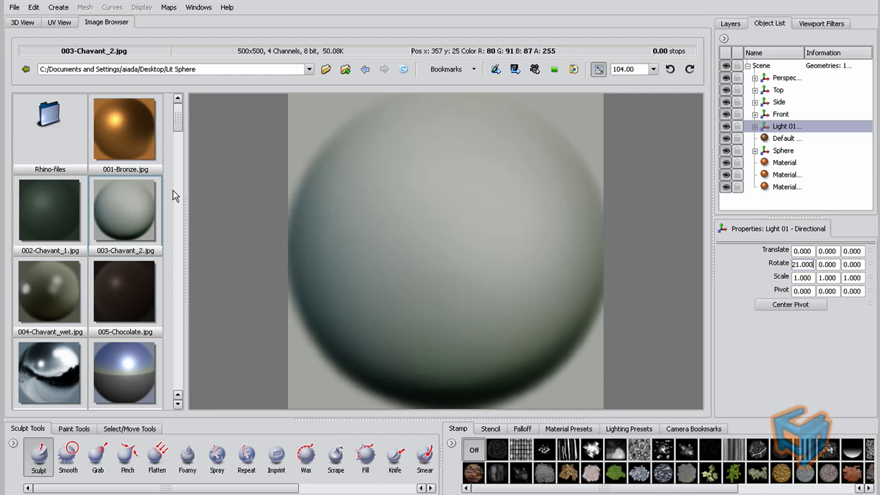
pyautogui.click(22, 23)
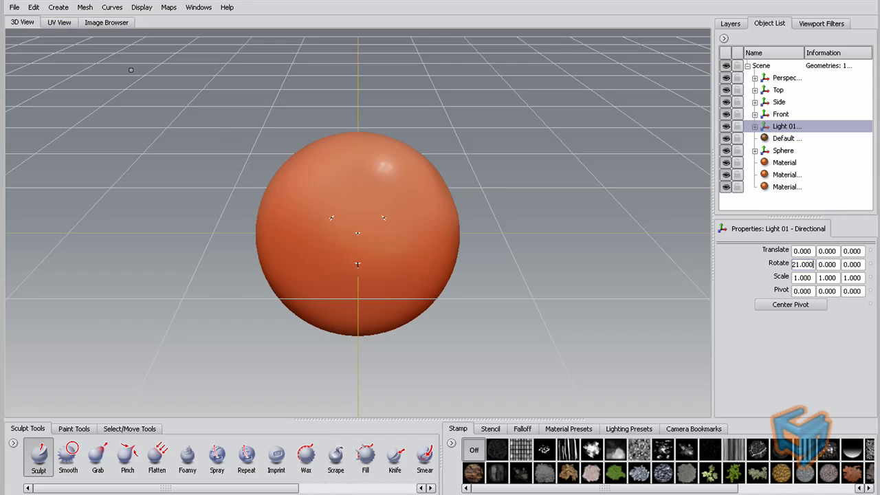
# Load numbersFit.jpg from Desktop > Lit Sphere as the material's lit sphere image.
pyautogui.rightClick(405, 186)
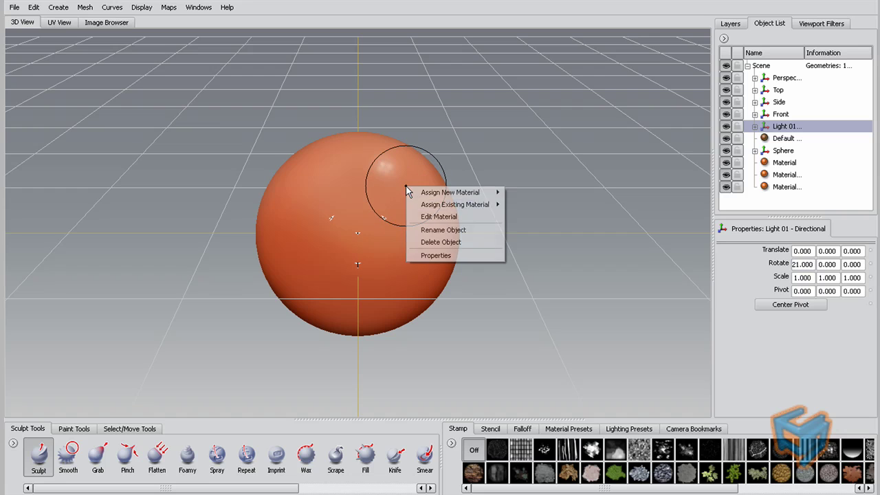
pyautogui.click(453, 217)
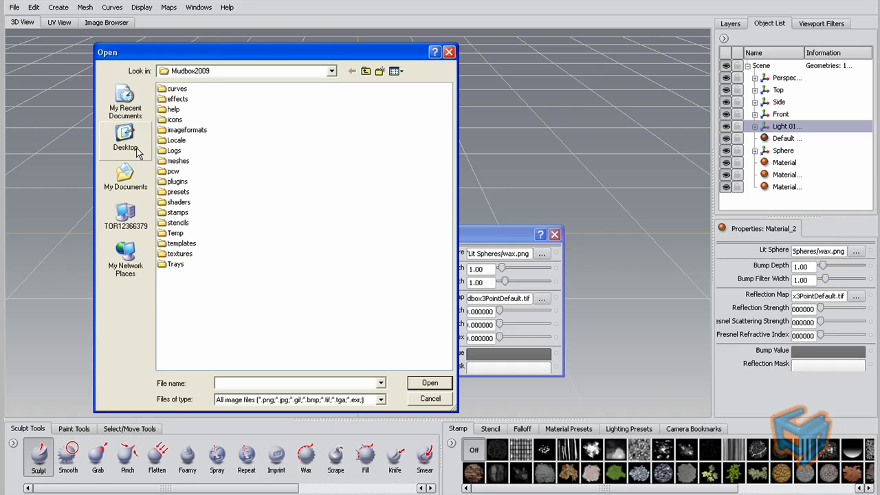
pyautogui.click(136, 152)
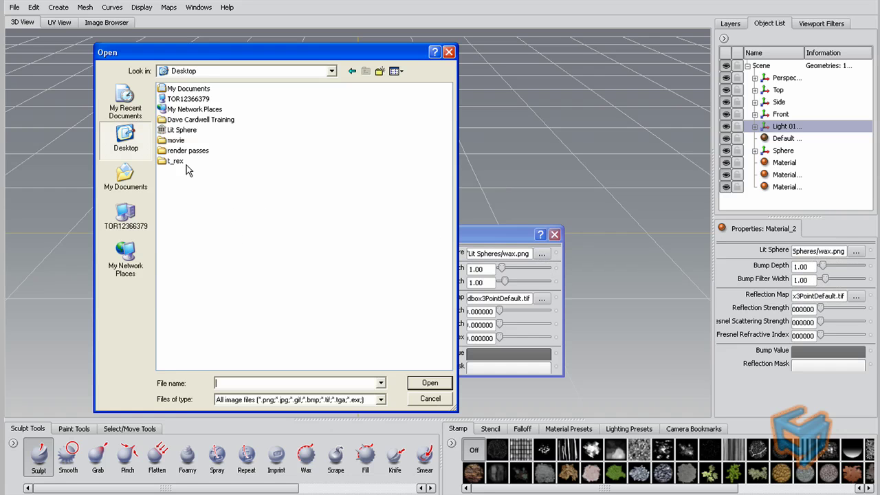
pyautogui.doubleClick(180, 132)
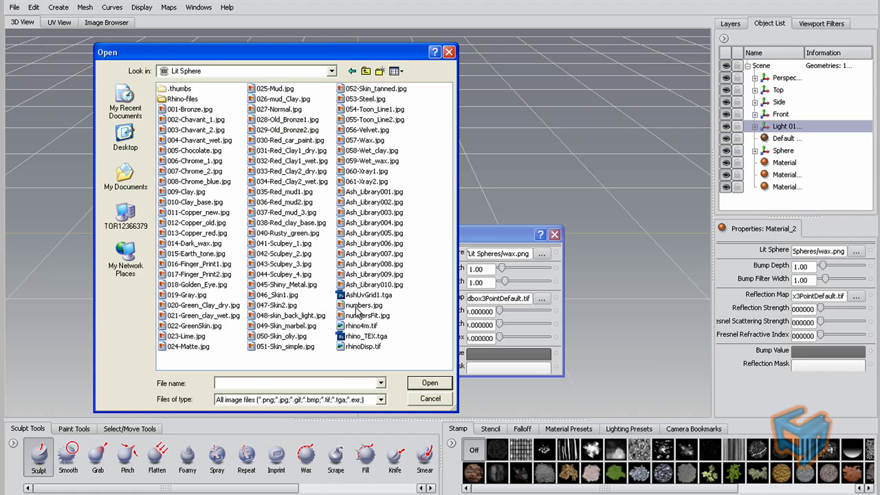
pyautogui.click(359, 307)
pyautogui.click(365, 317)
pyautogui.doubleClick(364, 317)
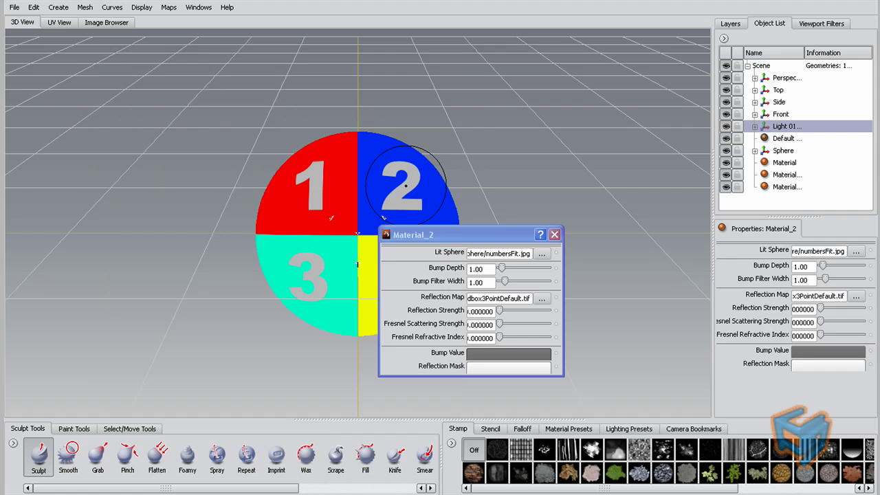
pyautogui.moveTo(419, 235); pyautogui.dragTo(578, 251)
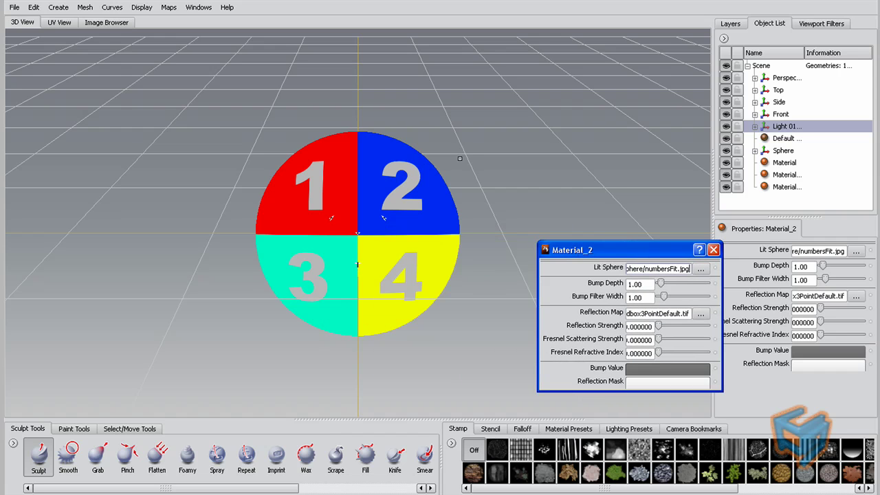
pyautogui.click(128, 22)
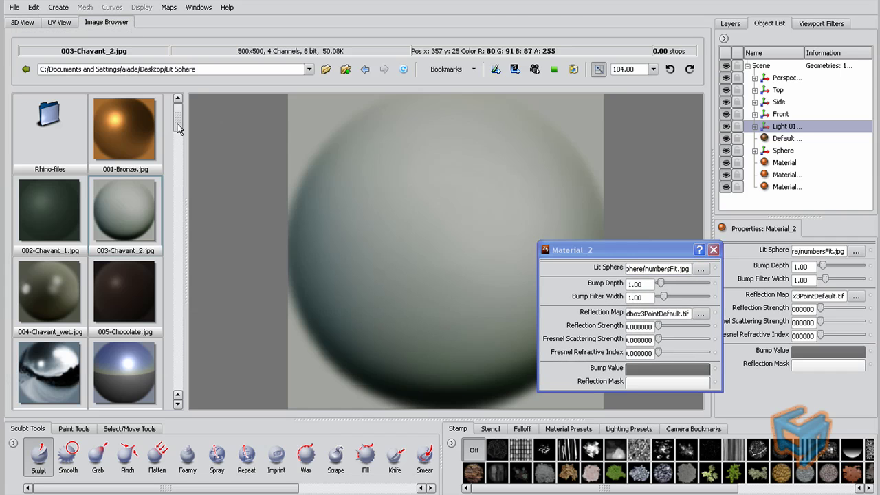
pyautogui.moveTo(177, 123); pyautogui.dragTo(174, 381)
pyautogui.click(142, 304)
pyautogui.moveTo(653, 252); pyautogui.dragTo(754, 256)
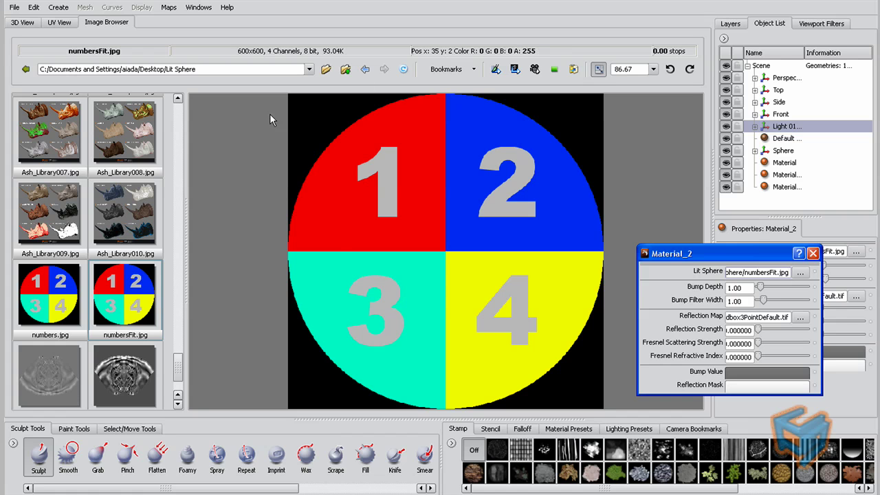
pyautogui.click(24, 24)
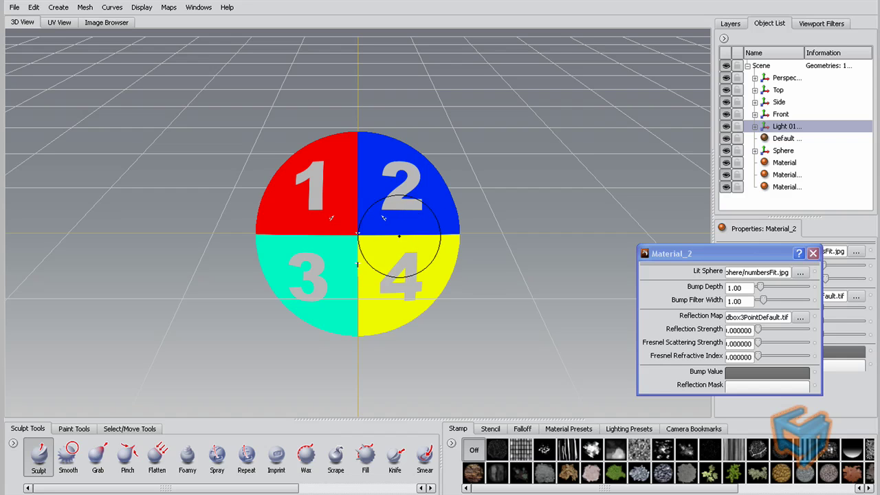
# Spin the numbered lit-sphere shading around the sphere in the viewport.
pyautogui.moveTo(533, 170)
pyautogui.mouseDown()
pyautogui.moveTo(512, 182)
pyautogui.moveTo(472, 240)
pyautogui.moveTo(437, 226)
pyautogui.mouseUp()
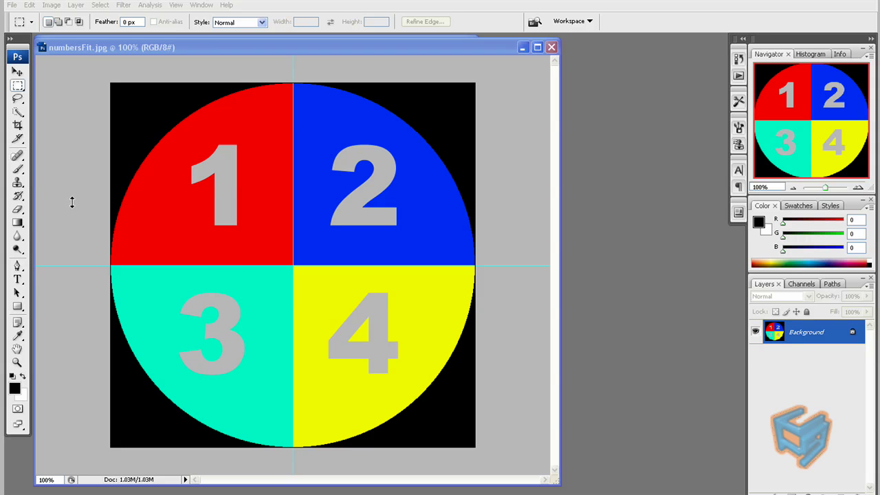
# Copy numbersFit.jpg onto a new layer and scale it to 102.7%.
pyautogui.click(82, 46)
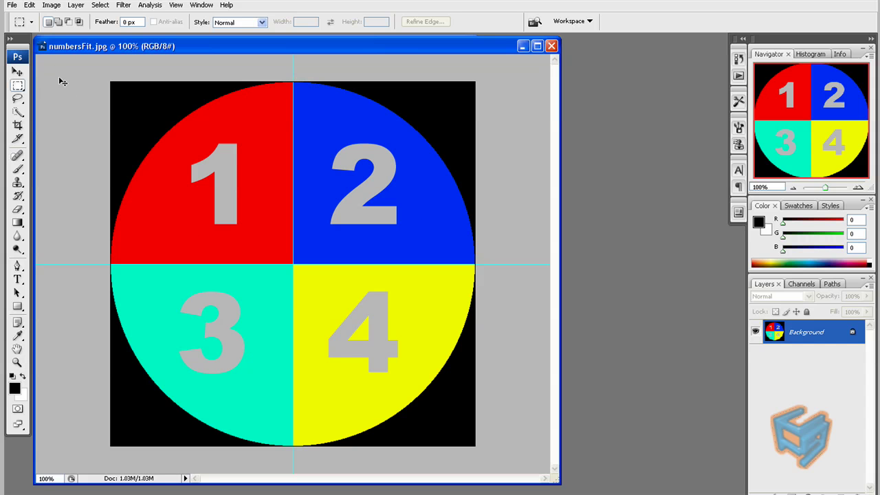
pyautogui.hotkey('ctrl', 'a')
pyautogui.hotkey('ctrl', 'j')
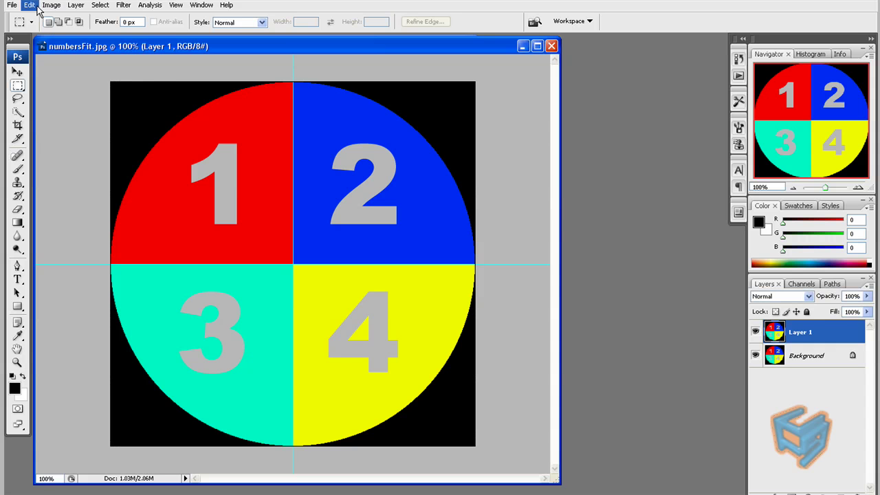
pyautogui.click(29, 5)
pyautogui.moveTo(139, 204)
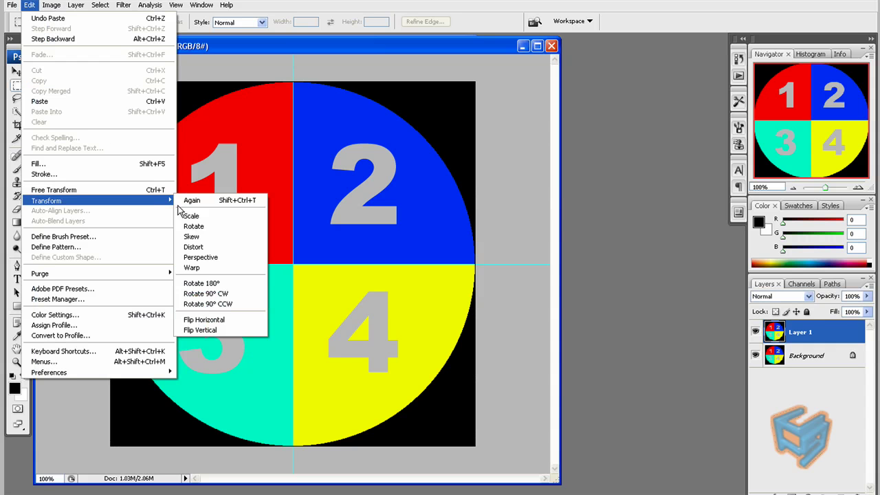
pyautogui.click(209, 216)
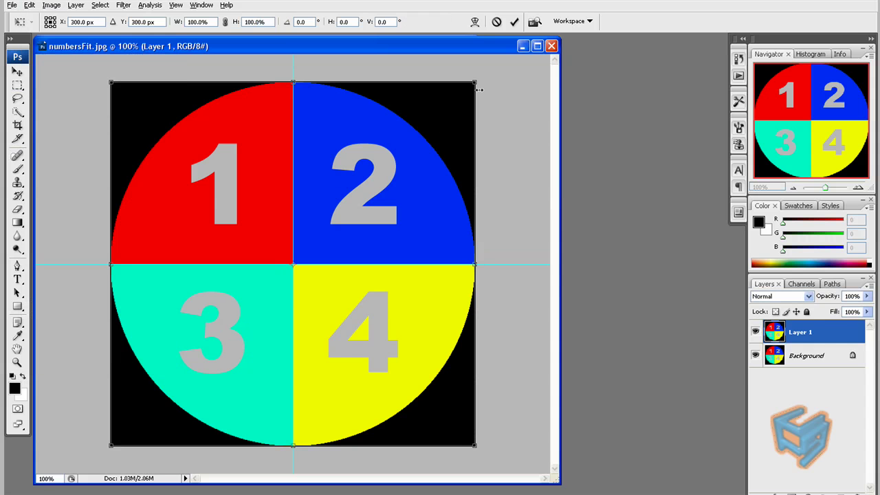
pyautogui.keyDown('alt'); pyautogui.keyDown('shift'); pyautogui.moveTo(479, 84); pyautogui.dragTo(484, 79); pyautogui.keyUp('shift'); pyautogui.keyUp('alt')
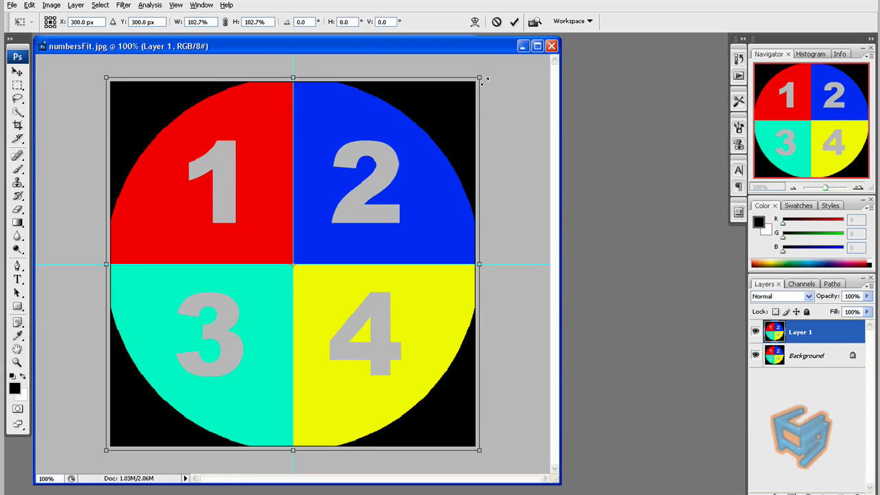
pyautogui.press('Return')
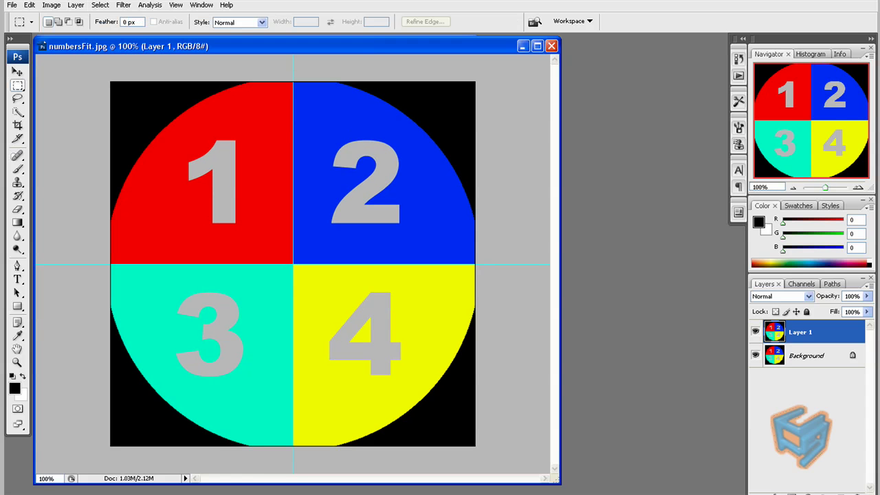
# Save the image as JPEG named numbersFit copy.jpg.
pyautogui.click(13, 6)
pyautogui.click(55, 144)
pyautogui.click(508, 270)
pyautogui.click(431, 335)
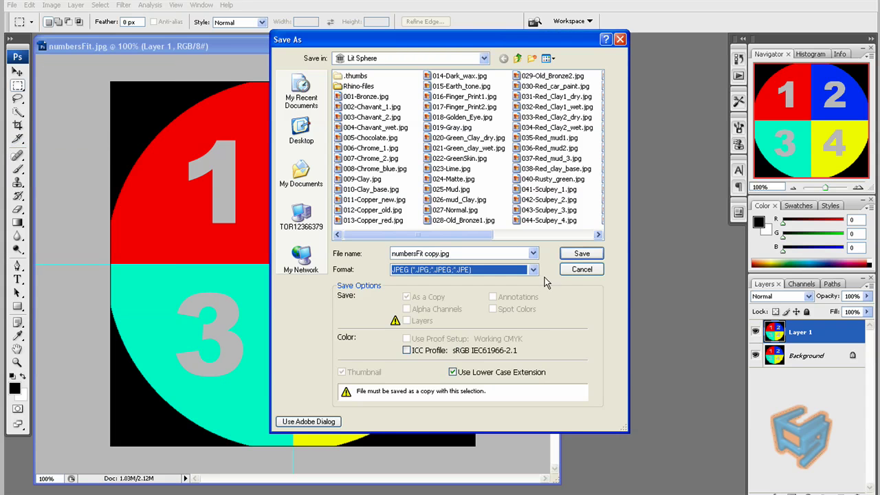
pyautogui.click(576, 254)
pyautogui.click(512, 125)
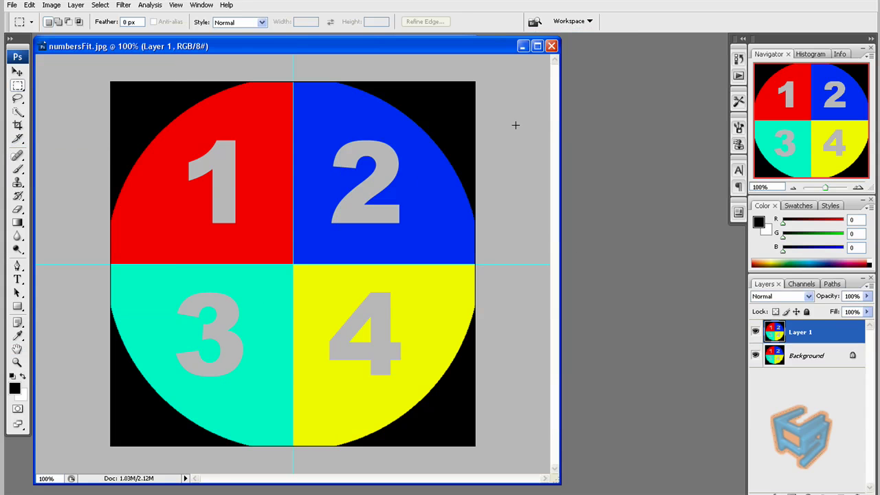
# Back in Mudbox, swap the sphere material's lit sphere image to numbersFit copy.jpg.
pyautogui.hotkey('alt', 'Tab')
pyautogui.rightClick(423, 207)
pyautogui.click(456, 239)
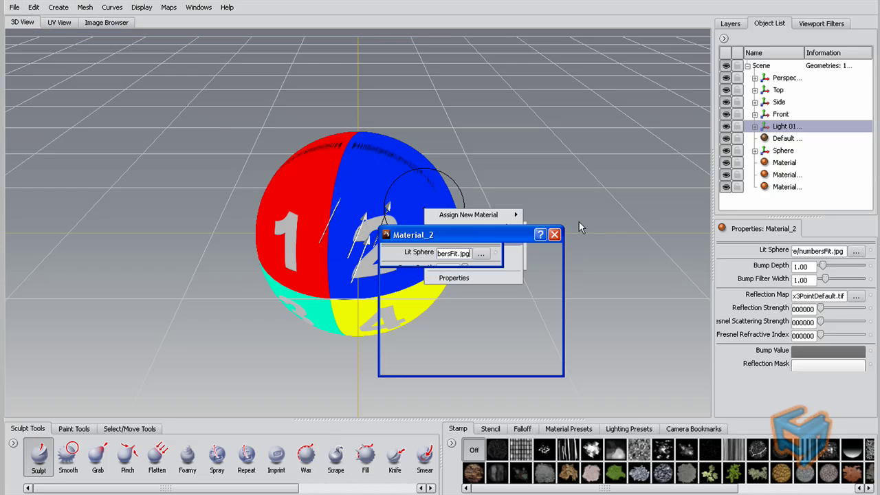
pyautogui.click(545, 254)
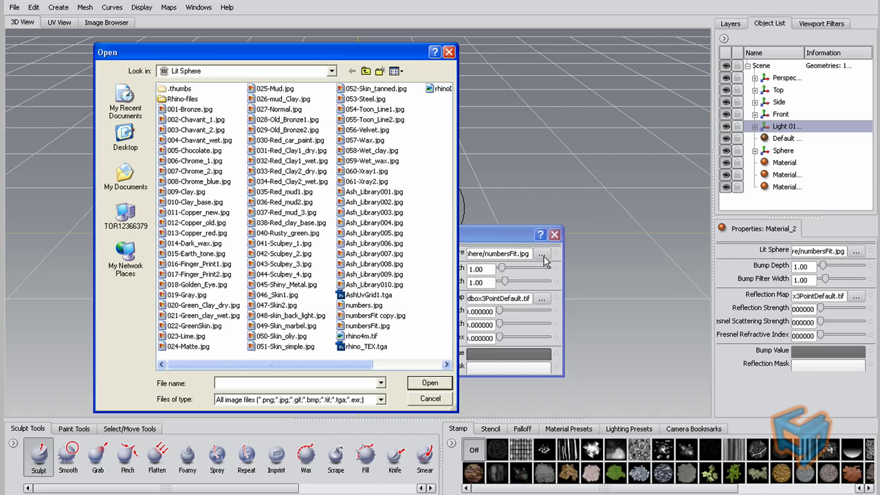
pyautogui.click(403, 317)
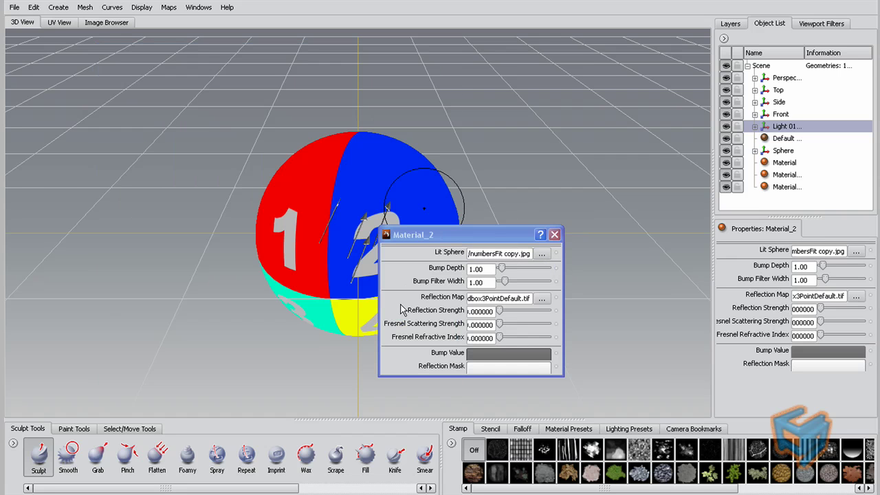
pyautogui.moveTo(430, 239); pyautogui.dragTo(560, 236)
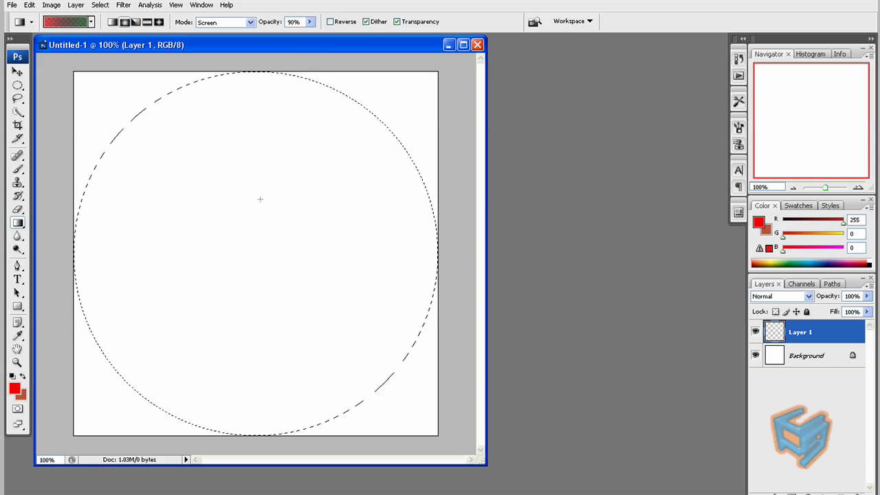
# Fill the circular selection with a red-to-green gradient.
pyautogui.click(71, 22)
pyautogui.click(540, 87)
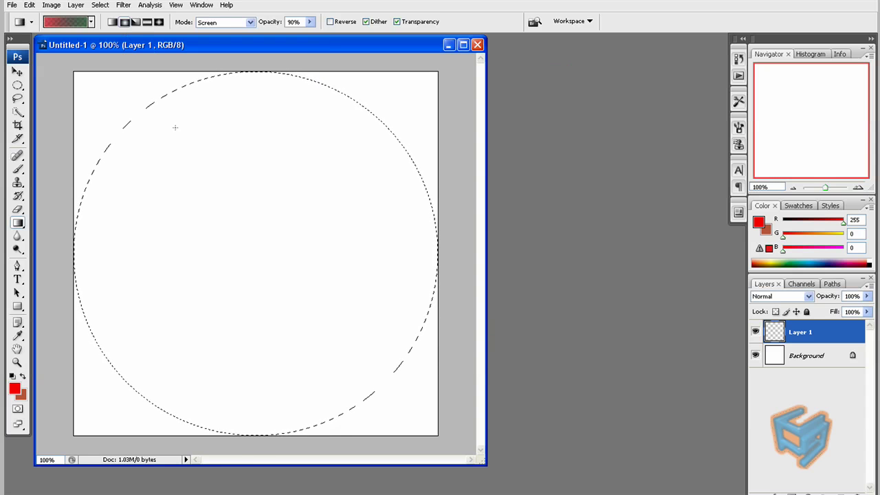
pyautogui.moveTo(264, 241); pyautogui.dragTo(352, 367)
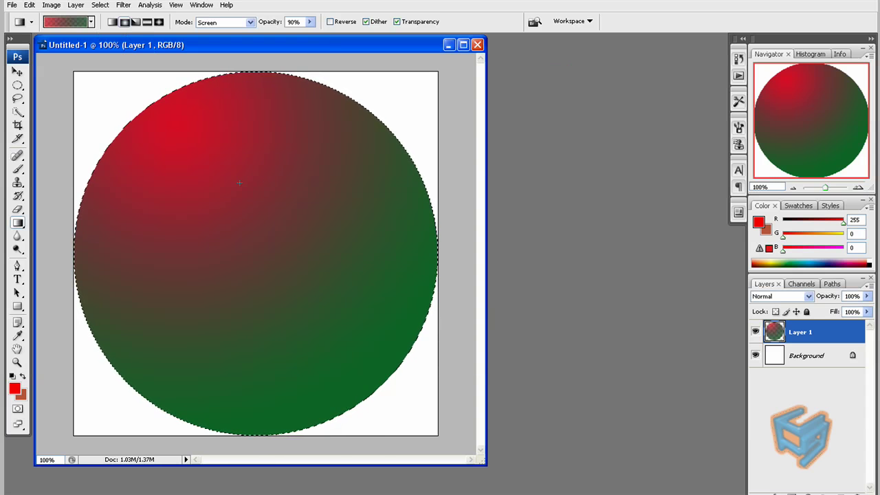
# Save the gradient as a JPEG, replacing the existing Lit Sphere file.
pyautogui.click(11, 5)
pyautogui.click(121, 142)
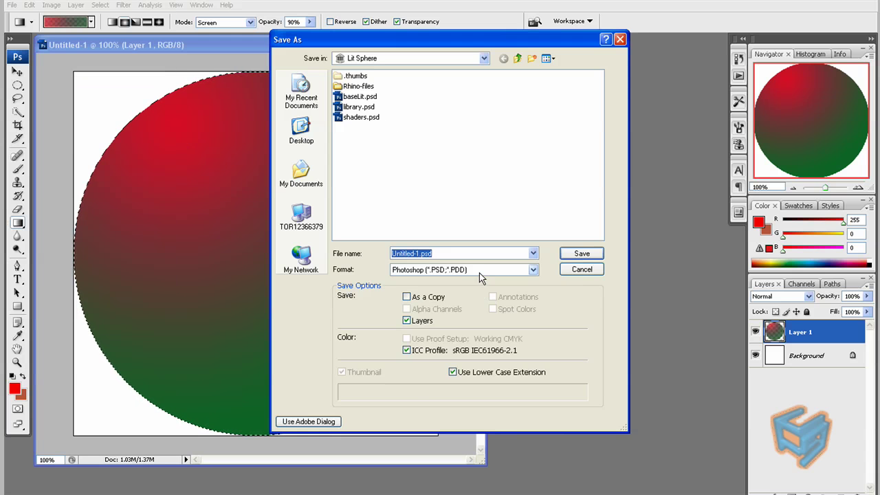
pyautogui.click(480, 272)
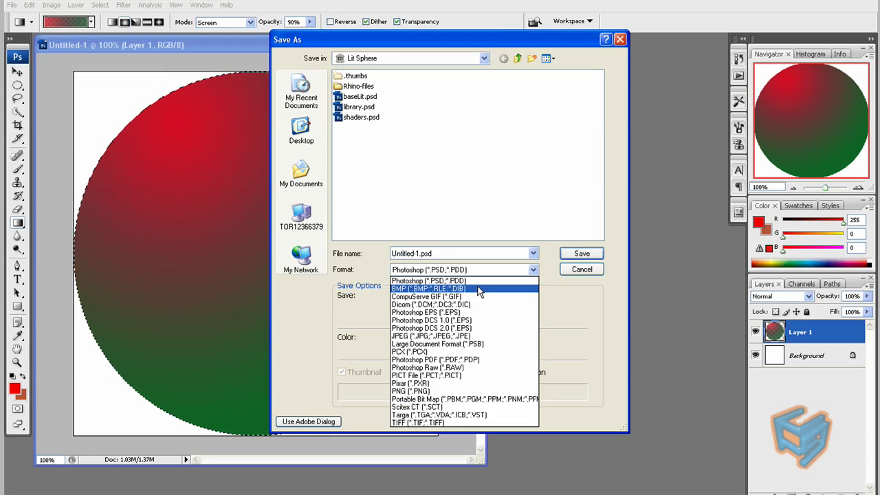
pyautogui.click(476, 337)
pyautogui.click(578, 256)
pyautogui.click(413, 287)
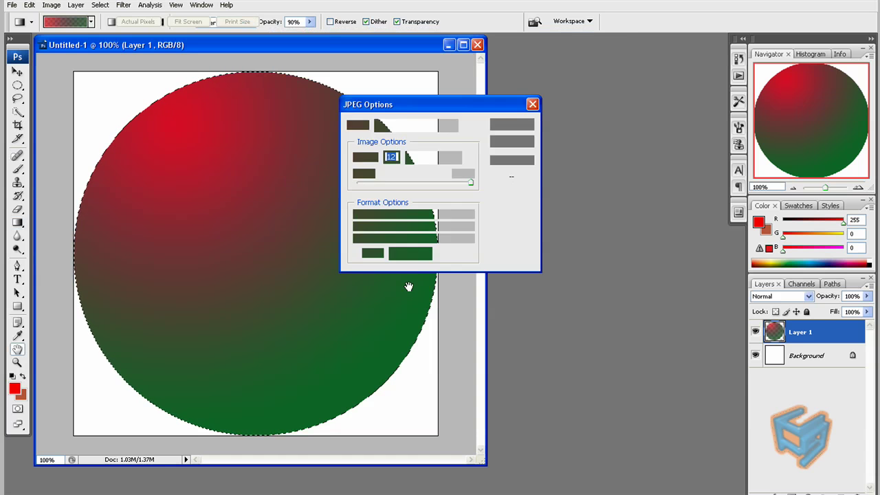
pyautogui.click(515, 123)
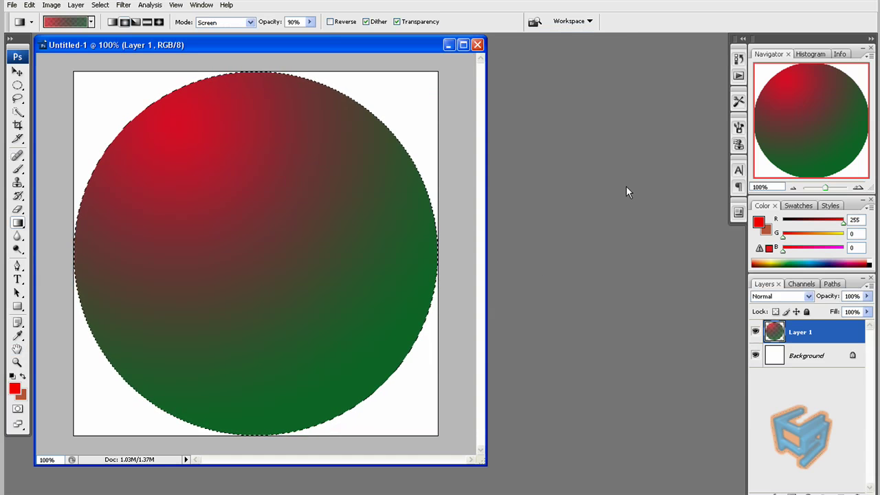
# Load Untitled-1.jpg as Material_2's lit sphere image in Mudbox, then return to Photoshop.
pyautogui.hotkey('alt', 'Tab')
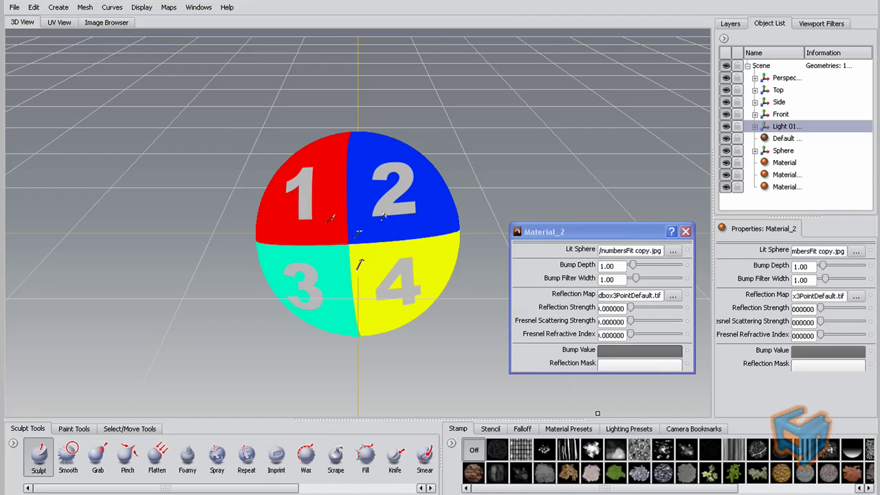
pyautogui.click(672, 251)
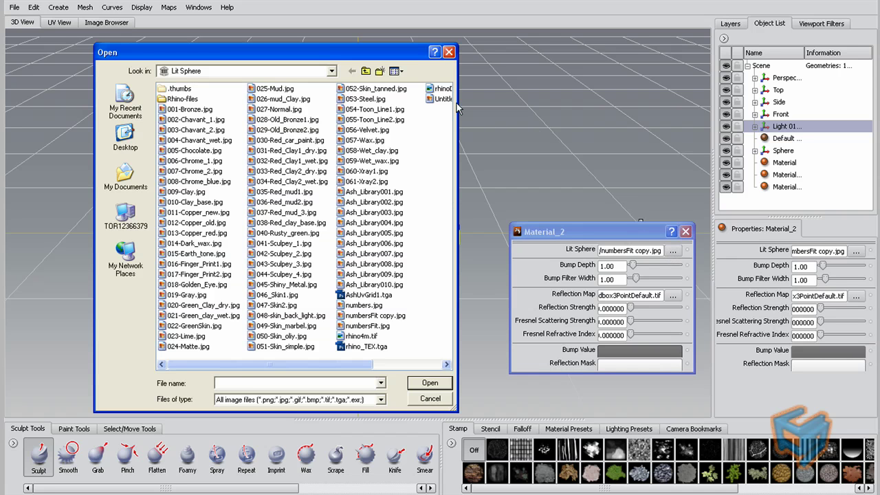
pyautogui.doubleClick(444, 100)
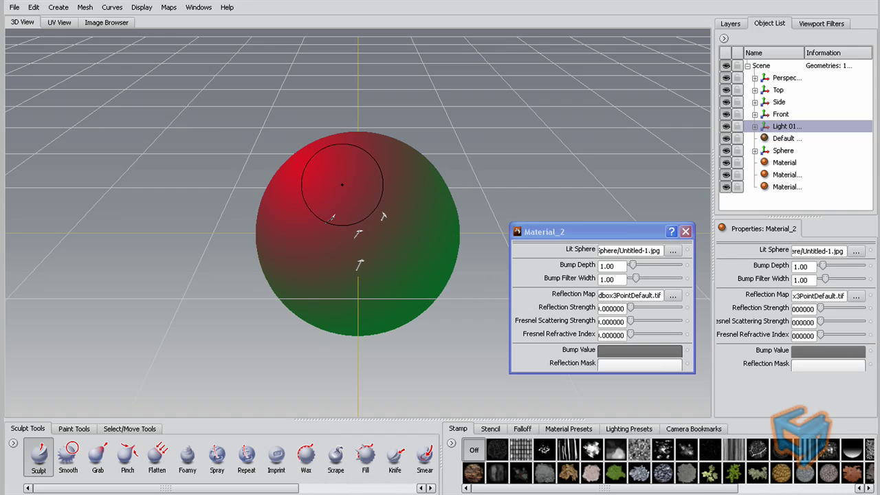
pyautogui.hotkey('alt', 'Tab')
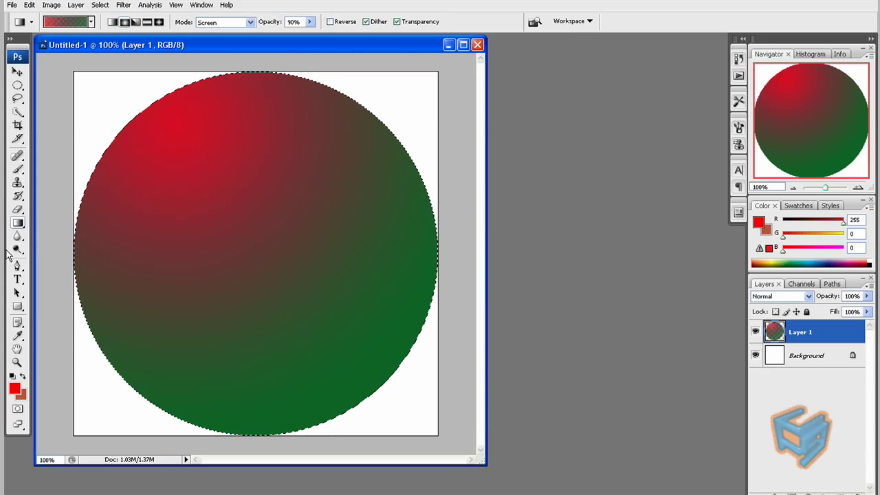
# Paint a size-90 pale pink (e7b3b3) brush highlight on the disc's upper-left red area.
pyautogui.click(18, 169)
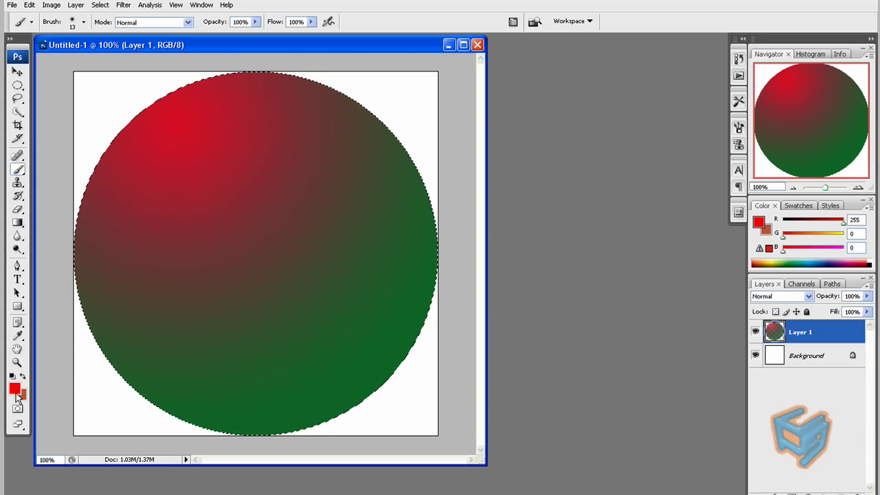
pyautogui.click(15, 391)
pyautogui.click(319, 131)
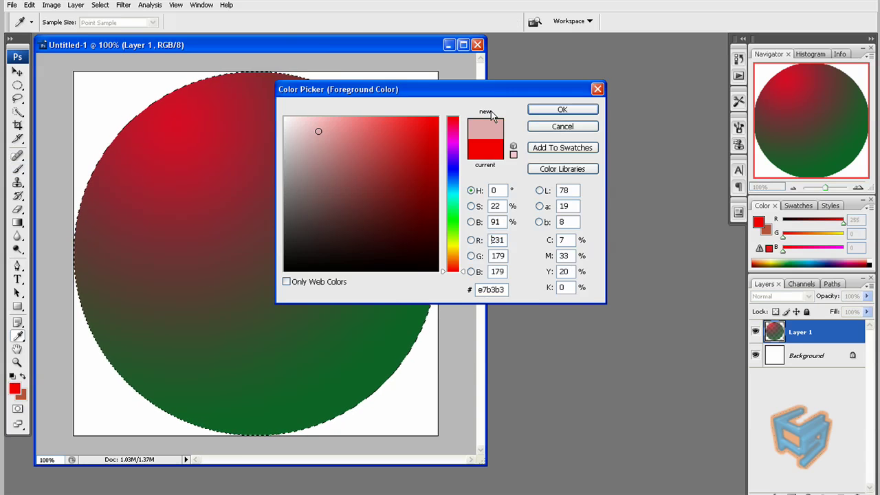
pyautogui.click(560, 110)
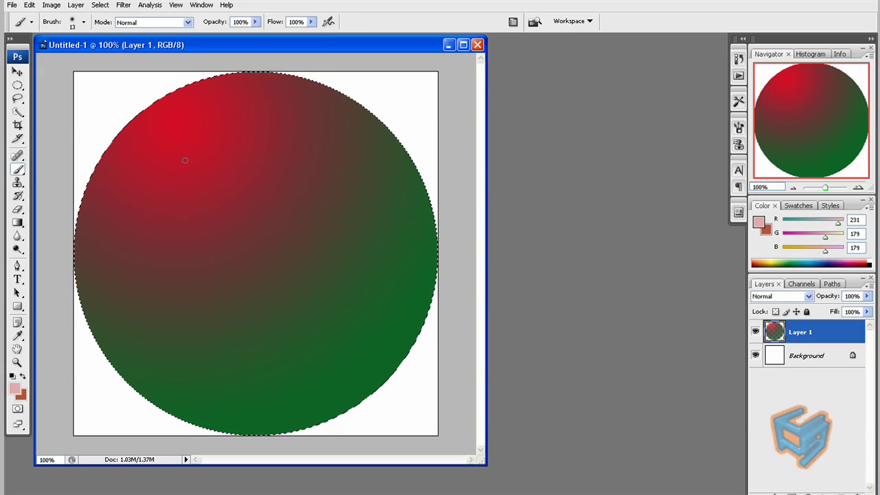
pyautogui.press(']')
pyautogui.press(']')
pyautogui.press(']')
pyautogui.press(']')
pyautogui.press(']')
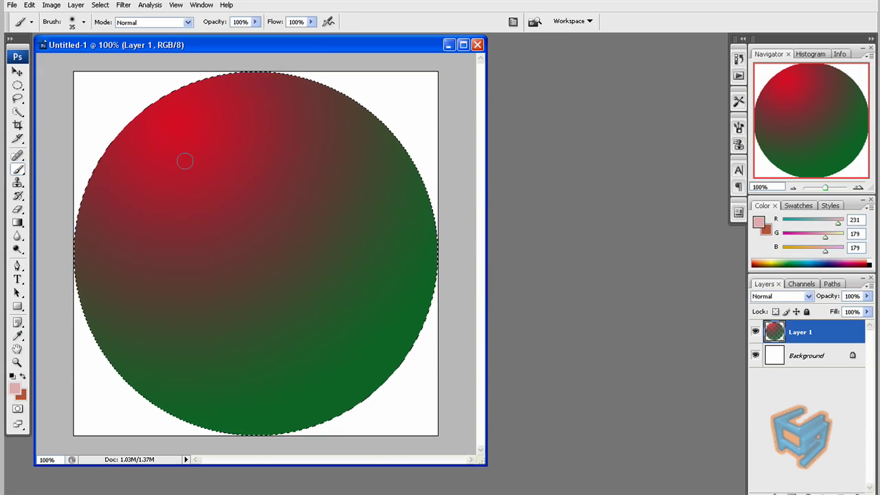
pyautogui.press(']')
pyautogui.press(']')
pyautogui.press(']')
pyautogui.press(']')
pyautogui.press(']')
pyautogui.click(198, 164)
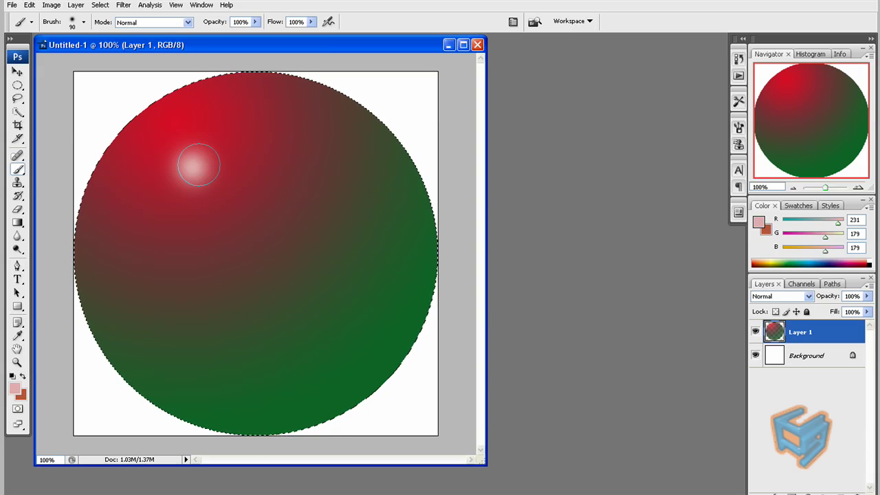
# Save the image as JPEG, replacing the existing Untitled-1.jpg.
pyautogui.click(12, 5)
pyautogui.click(28, 143)
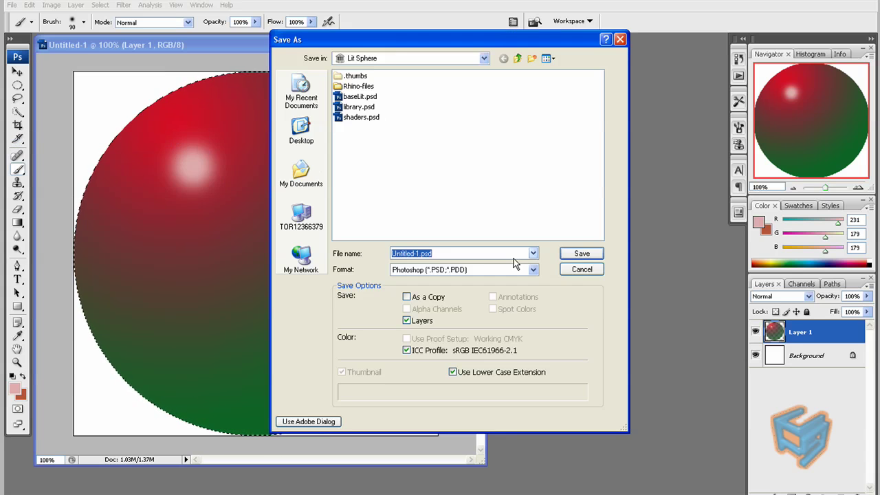
pyautogui.click(511, 270)
pyautogui.click(512, 329)
pyautogui.click(571, 254)
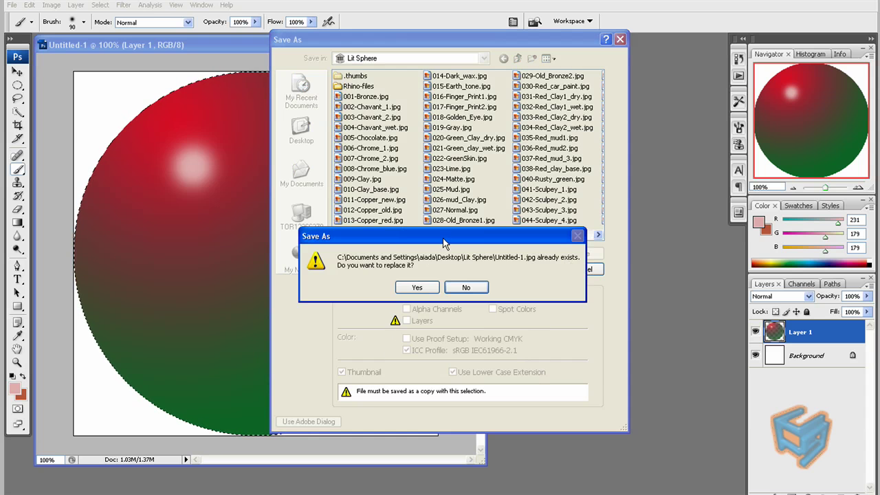
pyautogui.click(417, 287)
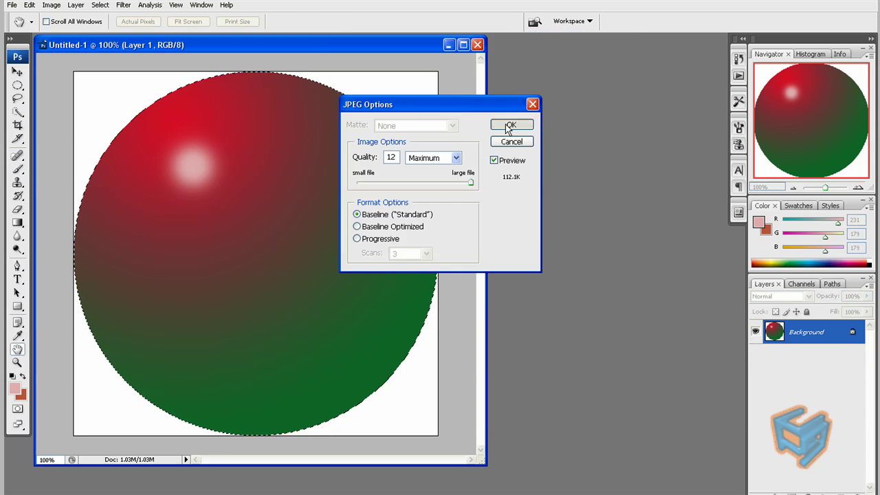
pyautogui.click(507, 125)
# Reload the updated Untitled-1.jpg as Material_2's lit sphere in Mudbox.
pyautogui.hotkey('alt', 'Tab')
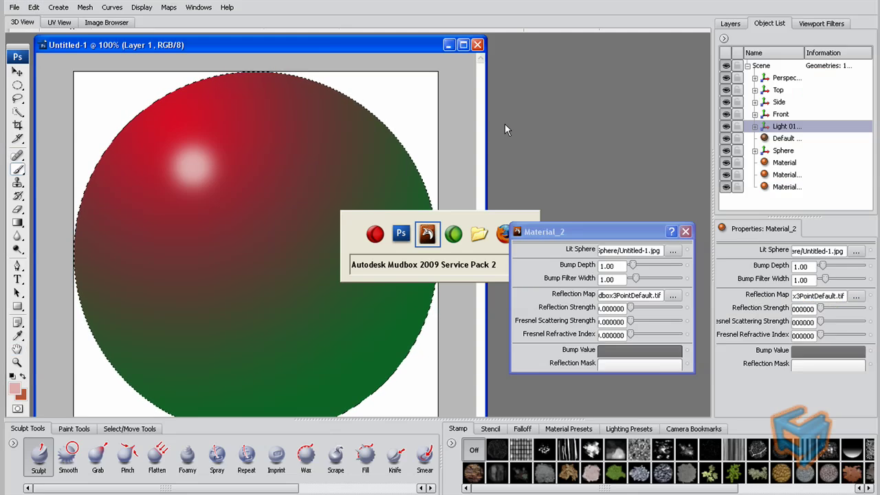
pyautogui.click(673, 250)
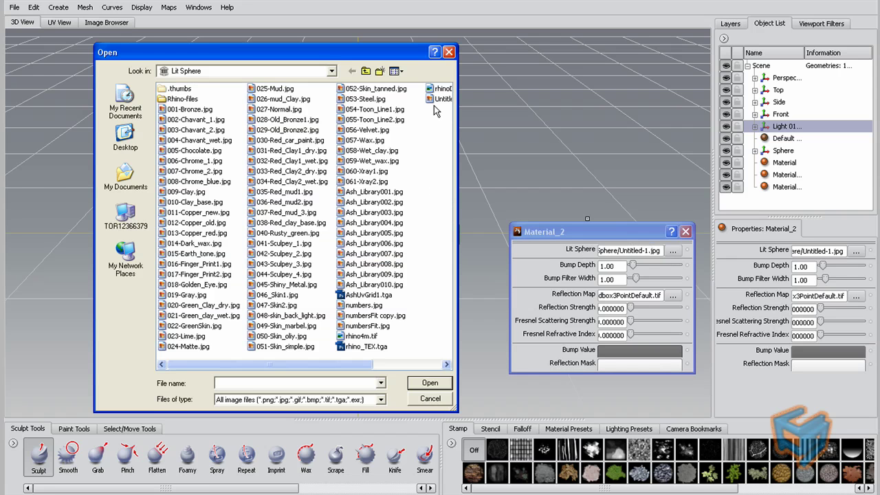
pyautogui.doubleClick(434, 102)
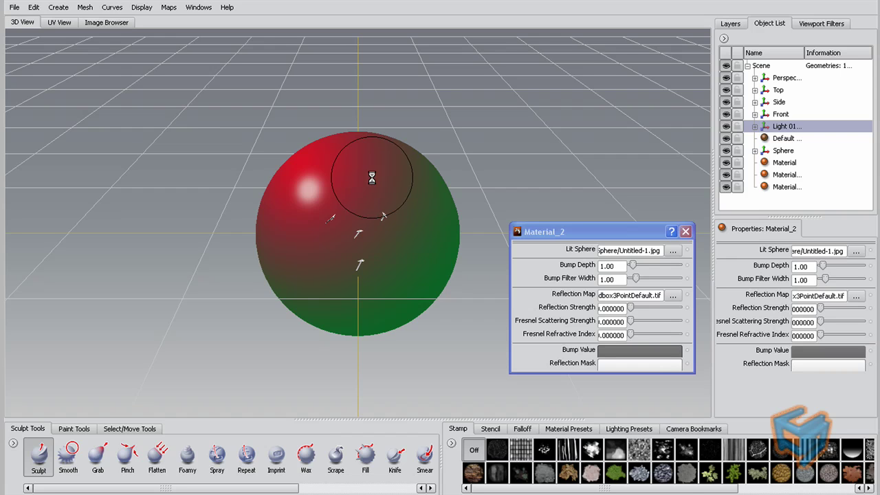
# Subdivide the sphere twice to level 4 and sculpt bumps on its upper and lower-right surface.
pyautogui.hotkey('shift', 'd')
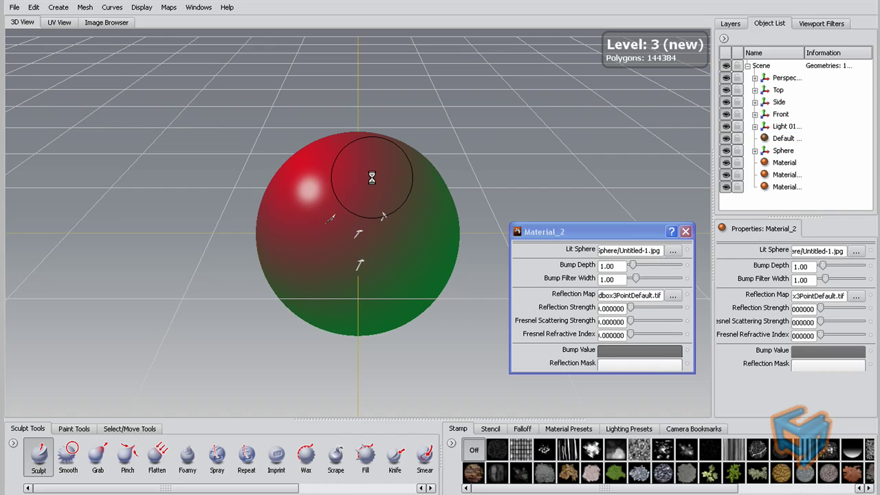
pyautogui.hotkey('shift', 'd')
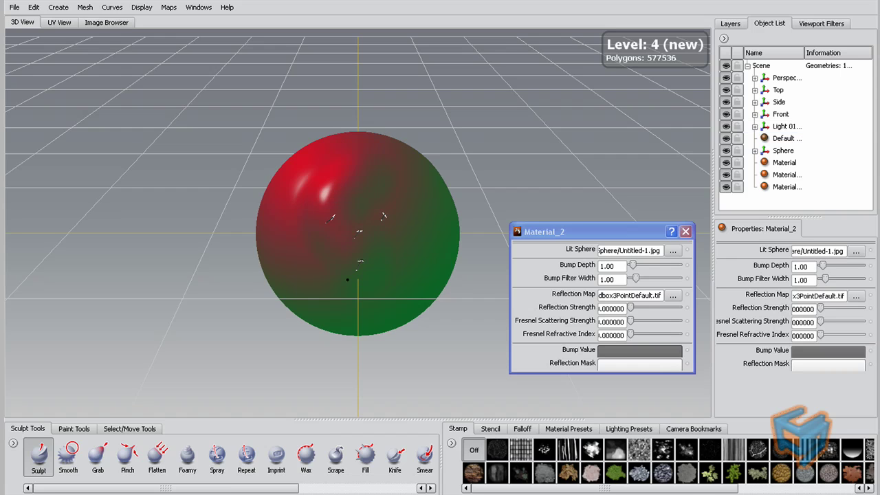
pyautogui.moveTo(341, 171)
pyautogui.mouseDown()
pyautogui.moveTo(289, 184)
pyautogui.moveTo(292, 227)
pyautogui.moveTo(363, 114)
pyautogui.moveTo(361, 178)
pyautogui.moveTo(334, 209)
pyautogui.mouseUp()
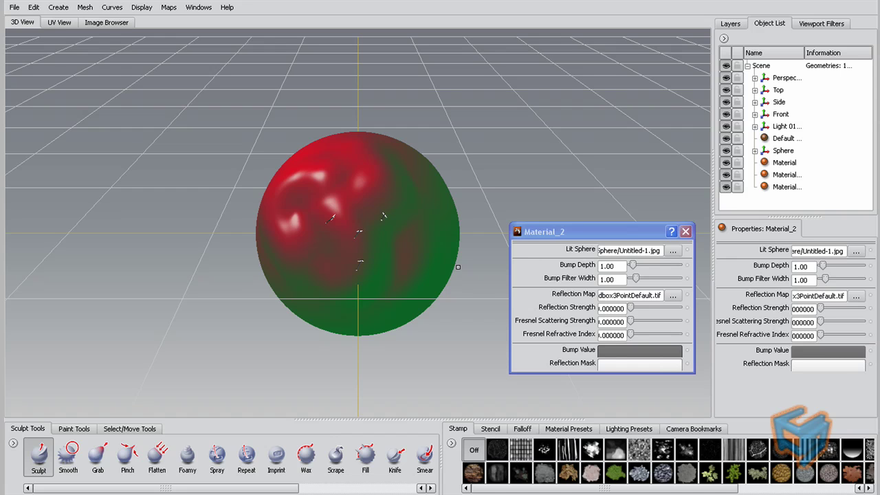
pyautogui.moveTo(458, 266); pyautogui.dragTo(418, 262)
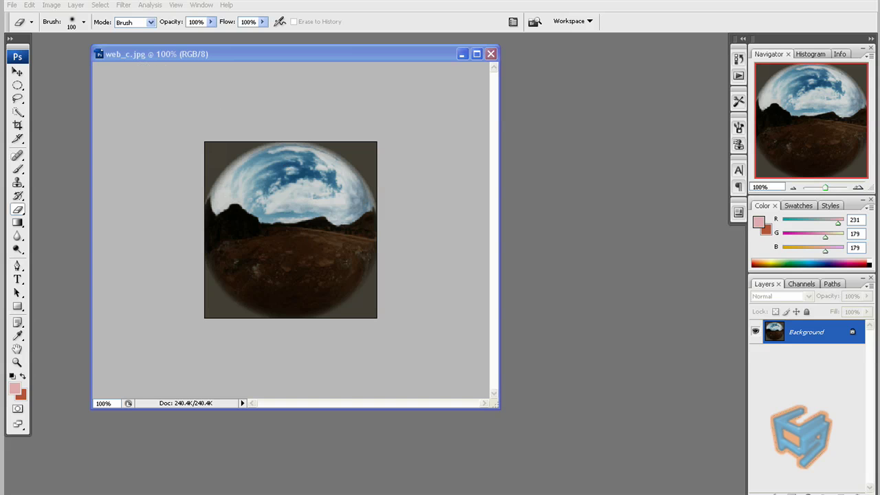
# Apply web_c.jpg as Material_2's lit sphere and orbit to view the sky-over-earth shading.
pyautogui.hotkey('alt', 'Tab')
pyautogui.press('Tab')
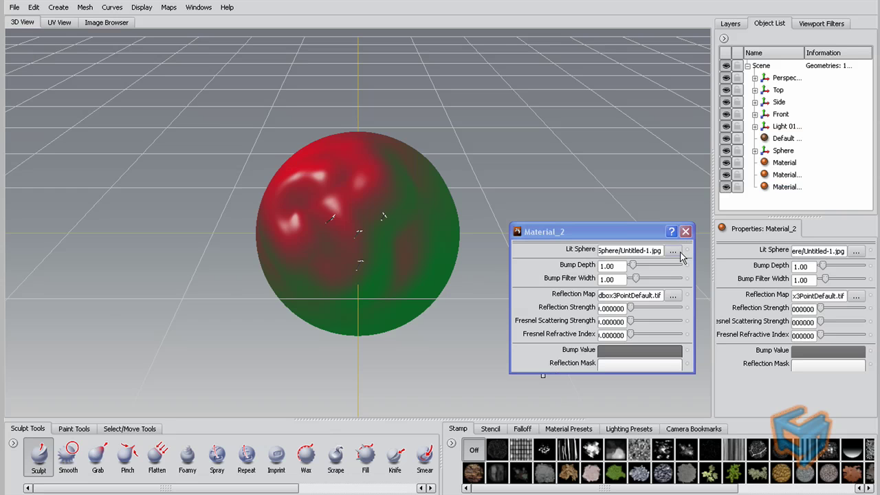
pyautogui.click(673, 251)
pyautogui.doubleClick(450, 119)
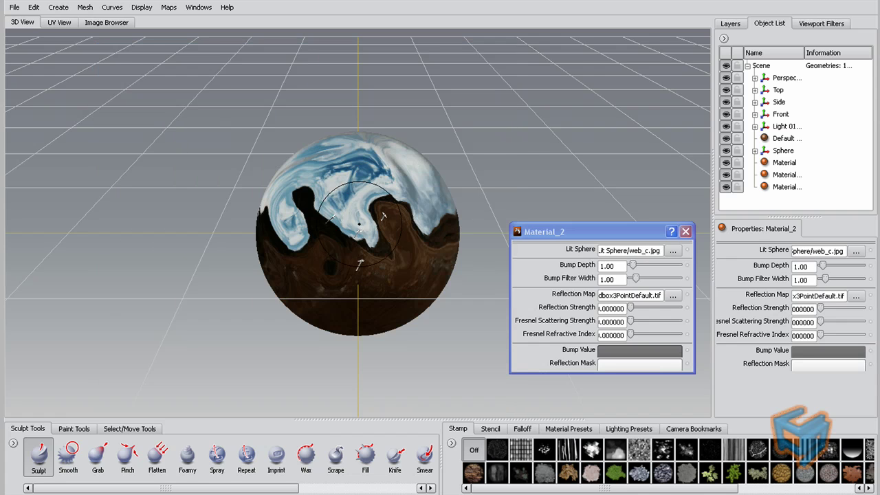
pyautogui.keyDown('alt'); pyautogui.moveTo(504, 138); pyautogui.dragTo(433, 220); pyautogui.keyUp('alt')
pyautogui.keyDown('alt'); pyautogui.moveTo(341, 187); pyautogui.dragTo(382, 179); pyautogui.keyUp('alt')
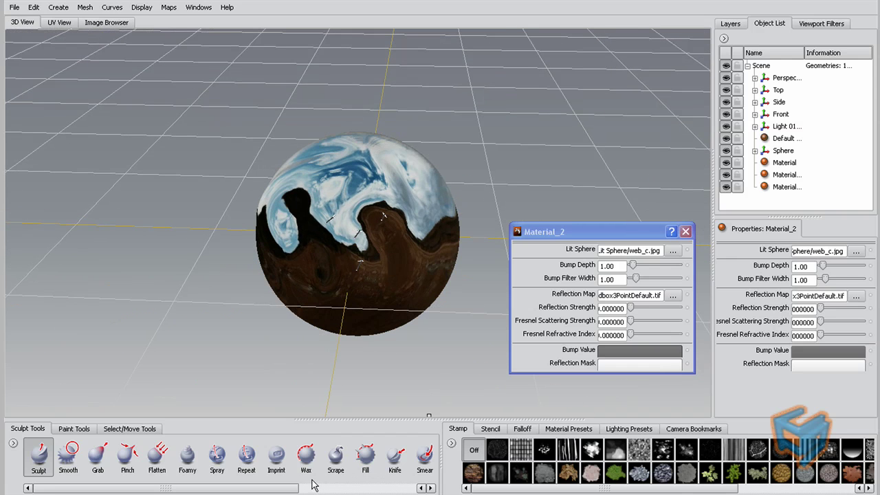
# In Photoshop, move the web_c window aside and bring web_d.jpg to the front.
pyautogui.hotkey('alt', 'Tab')
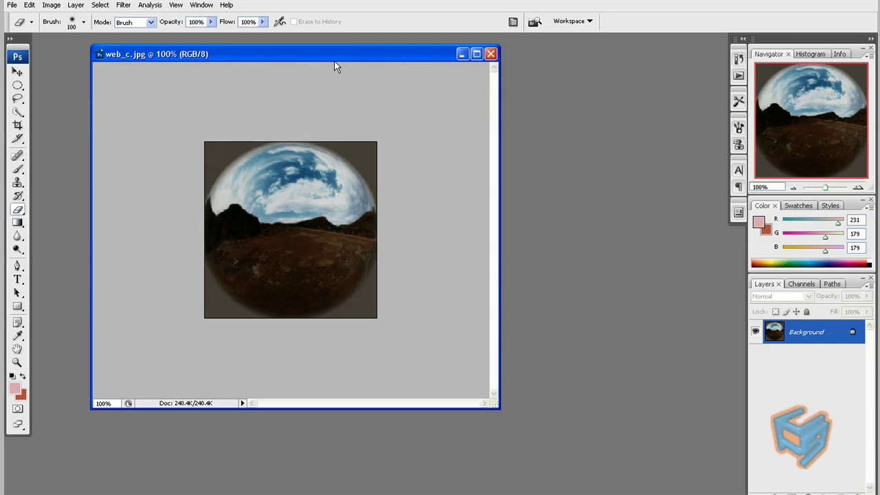
pyautogui.moveTo(334, 67); pyautogui.dragTo(605, 54)
pyautogui.click(276, 75)
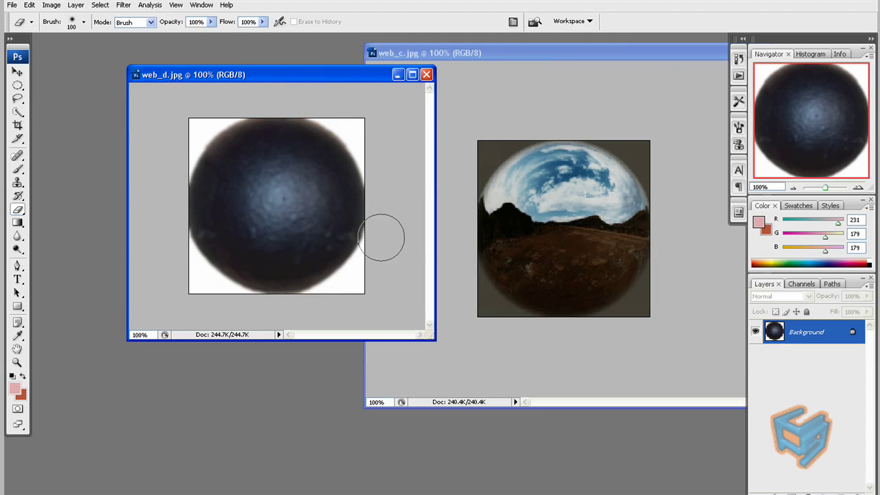
# Apply the dark blue web_d.jpg as Material_2's lit sphere in Mudbox and orbit to check it.
pyautogui.hotkey('alt', 'Tab')
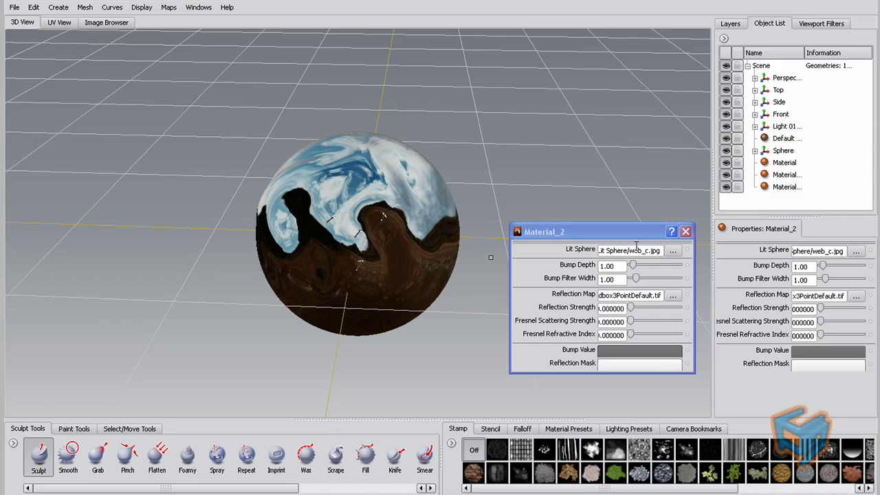
pyautogui.click(674, 251)
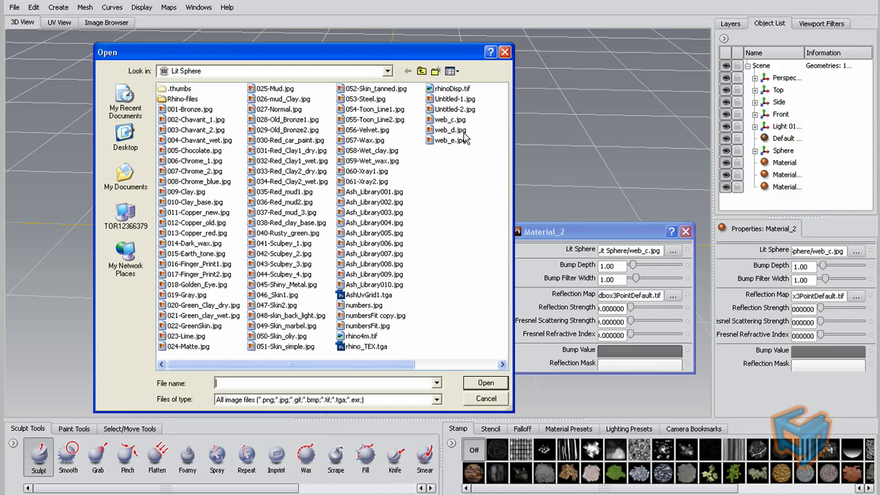
pyautogui.doubleClick(458, 131)
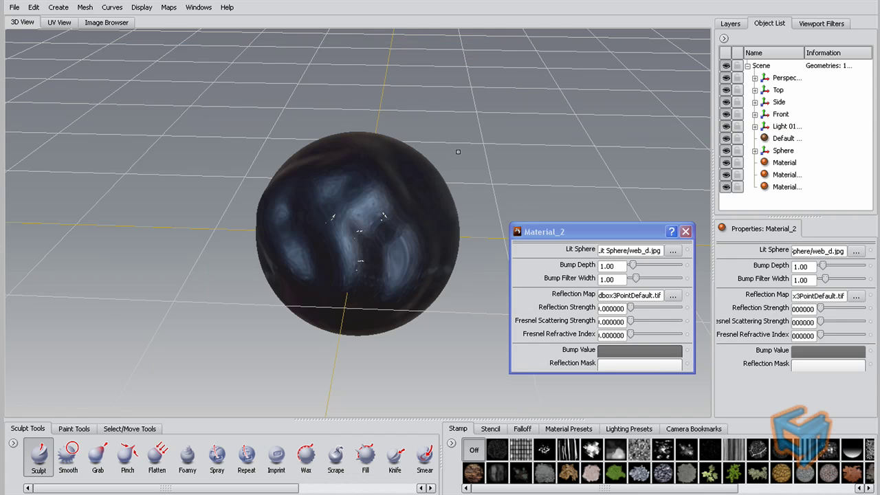
pyautogui.keyDown('alt'); pyautogui.moveTo(458, 152); pyautogui.dragTo(550, 155); pyautogui.keyUp('alt')
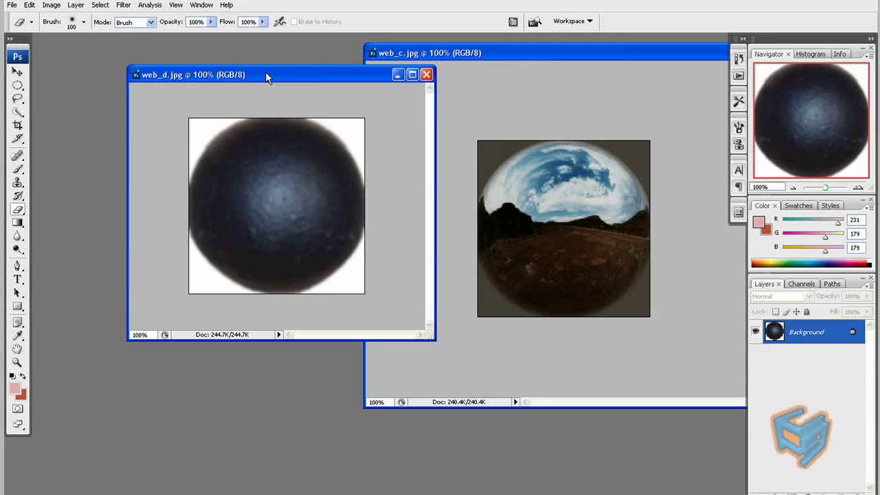
# Apply the Render > Difference Clouds filter to the web_d image.
pyautogui.click(123, 5)
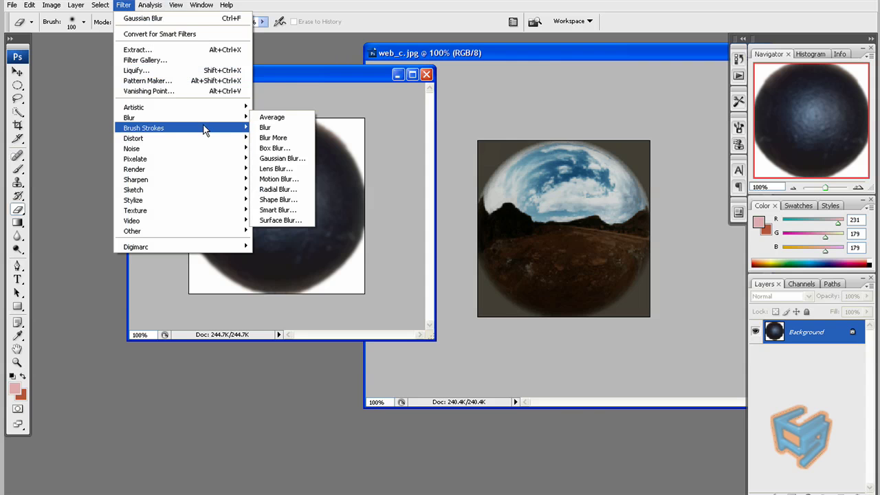
pyautogui.moveTo(202, 169)
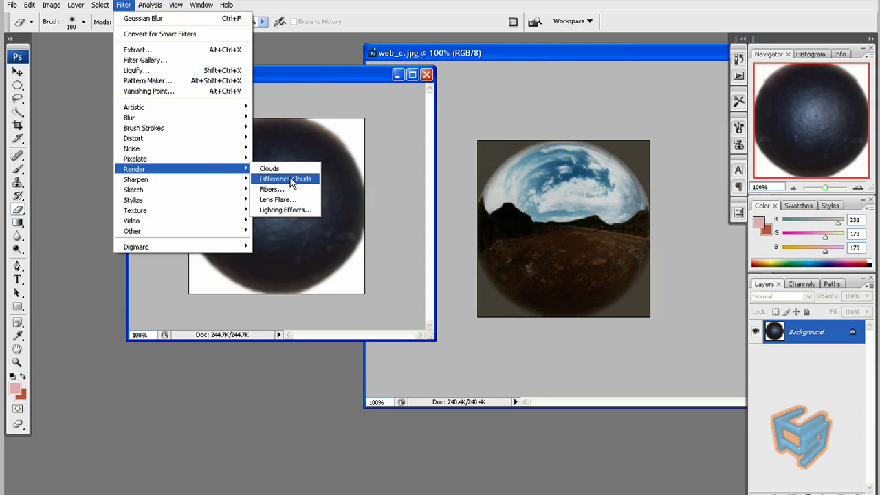
pyautogui.click(292, 180)
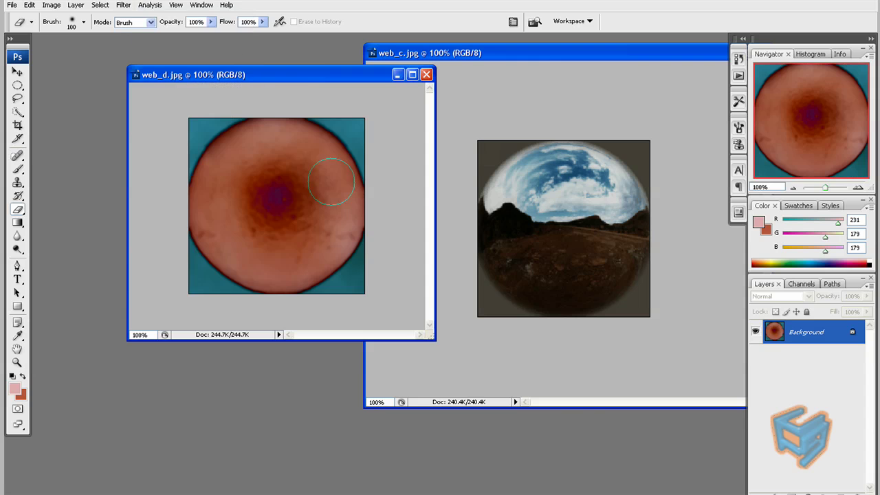
# Save the filtered image as the JPEG web_de.jpg.
pyautogui.click(12, 5)
pyautogui.click(52, 146)
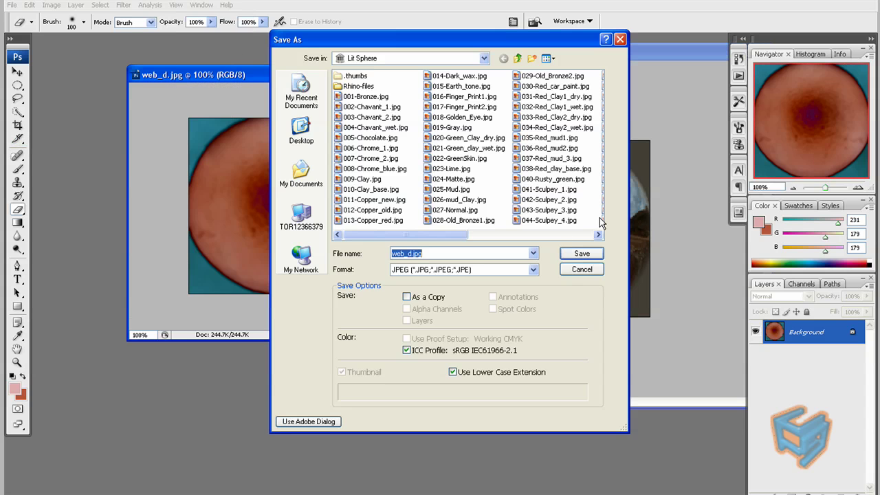
pyautogui.click(409, 253)
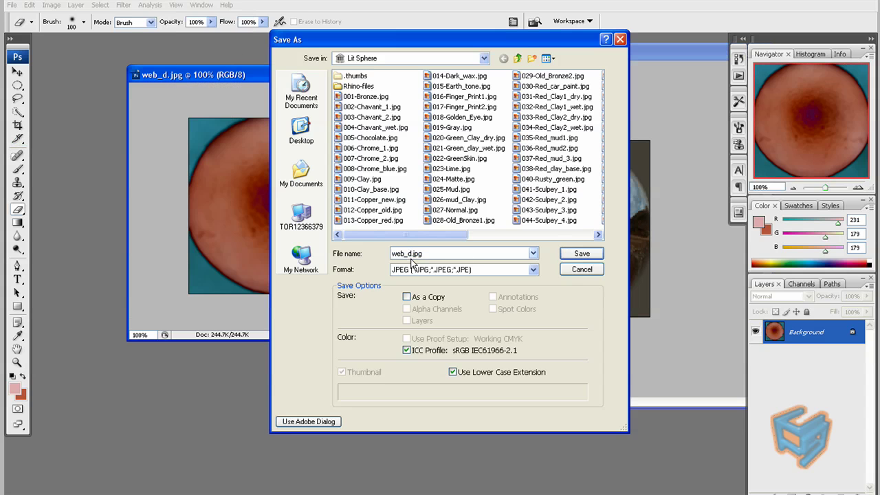
pyautogui.write('2')
pyautogui.click(581, 254)
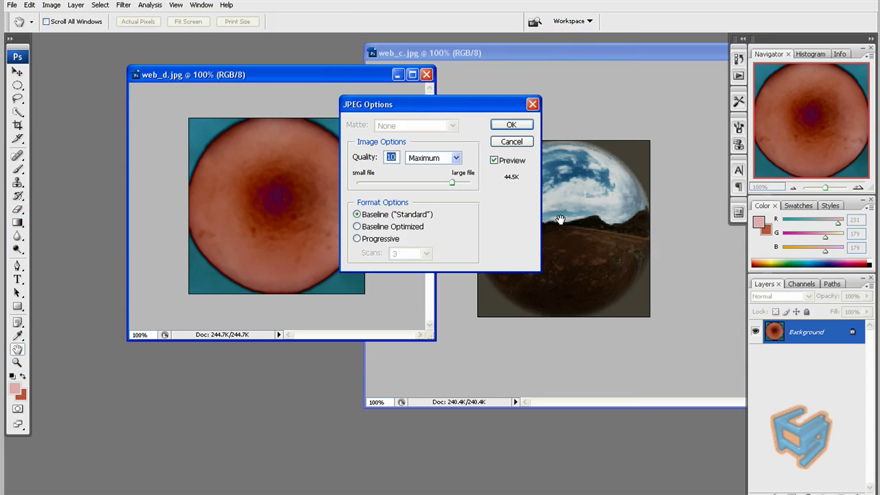
pyautogui.click(511, 125)
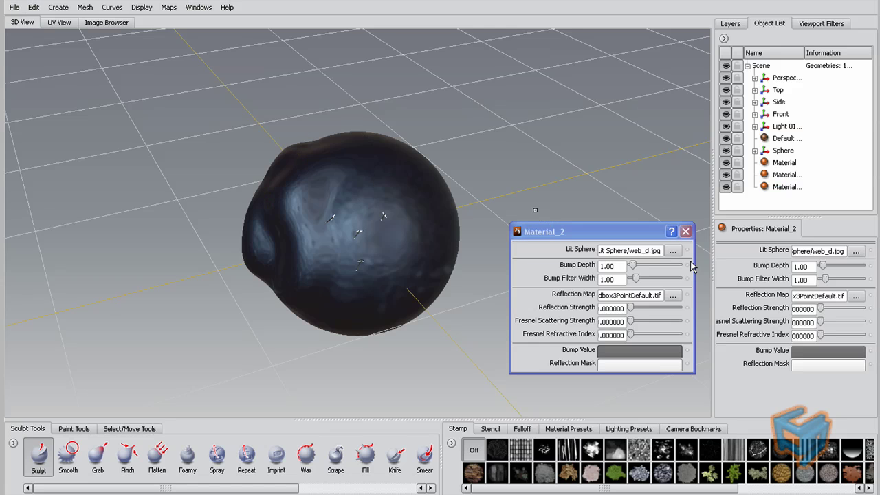
# Load web_de.jpg as Material_2's lit sphere, orbit, and sculpt a stroke across the dark hollow.
pyautogui.click(674, 250)
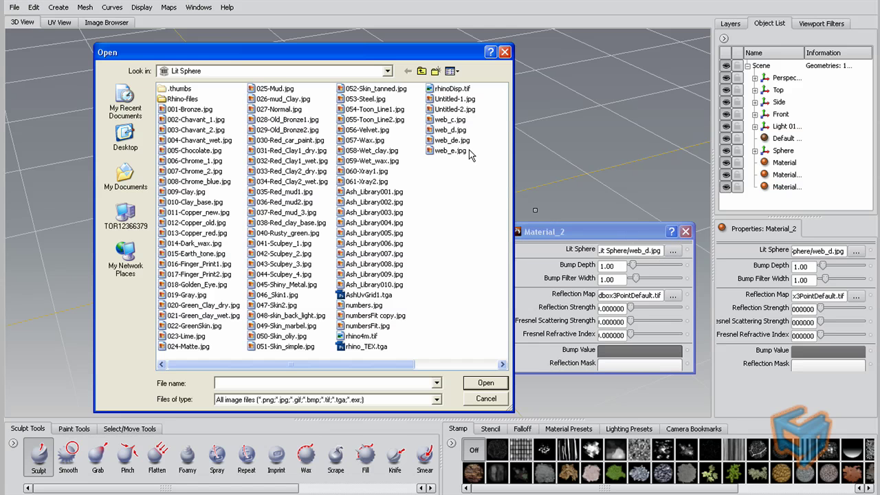
pyautogui.doubleClick(466, 147)
pyautogui.moveTo(486, 182)
pyautogui.keyDown('alt'); pyautogui.mouseDown()
pyautogui.moveTo(453, 189)
pyautogui.moveTo(468, 192)
pyautogui.moveTo(460, 195)
pyautogui.moveTo(375, 203)
pyautogui.mouseUp(); pyautogui.keyUp('alt')
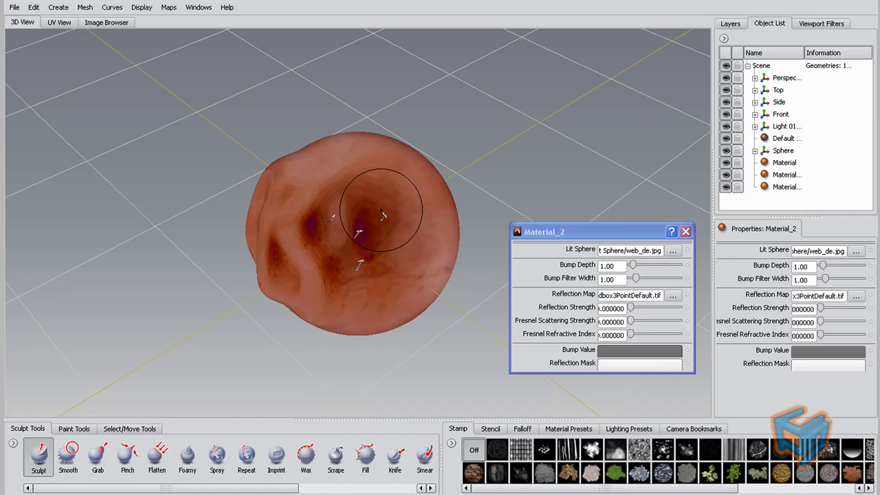
pyautogui.moveTo(381, 211)
pyautogui.mouseDown()
pyautogui.moveTo(377, 193)
pyautogui.moveTo(406, 214)
pyautogui.mouseUp()
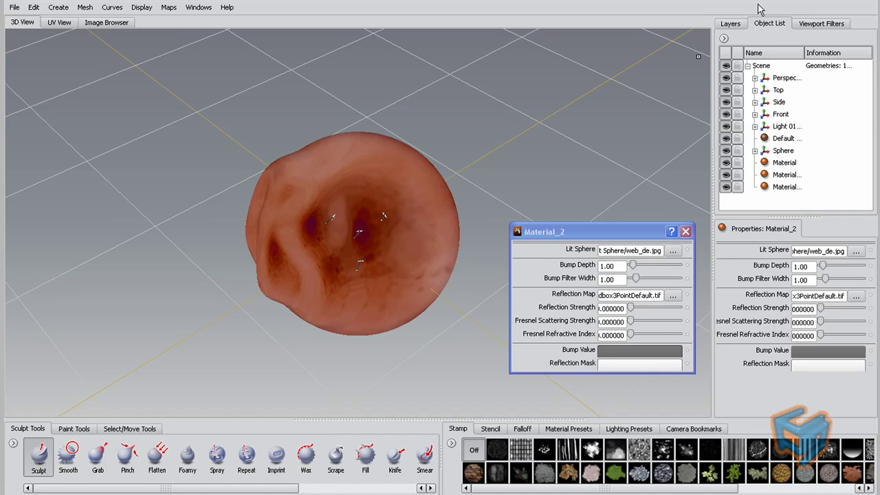
# Try the Ambient Occlusion, Depth of Field and Tonemapper viewport filters while zooming in on the sphere.
pyautogui.click(824, 24)
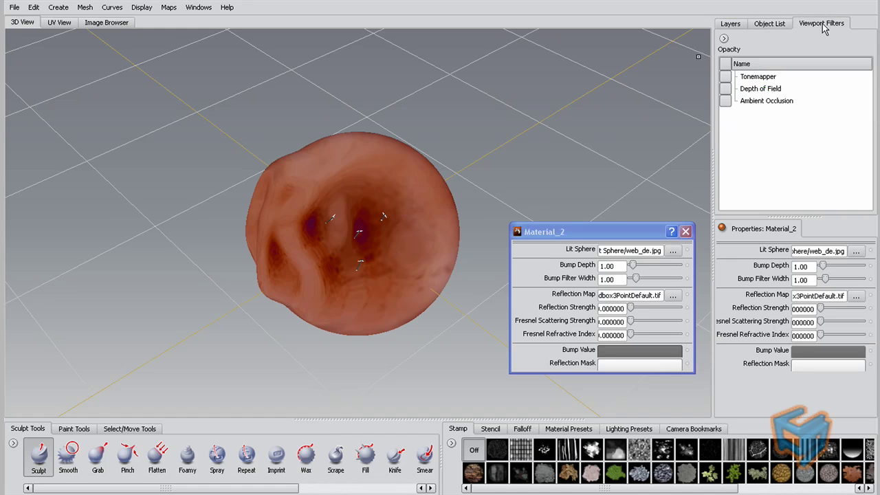
pyautogui.click(726, 101)
pyautogui.keyDown('alt'); pyautogui.moveTo(285, 173); pyautogui.dragTo(376, 154); pyautogui.keyUp('alt')
pyautogui.keyDown('alt'); pyautogui.moveTo(376, 154); pyautogui.dragTo(392, 175, button='right'); pyautogui.keyUp('alt')
pyautogui.moveTo(392, 206)
pyautogui.keyDown('alt'); pyautogui.mouseDown()
pyautogui.moveTo(406, 180)
pyautogui.moveTo(481, 151)
pyautogui.moveTo(695, 99)
pyautogui.mouseUp(); pyautogui.keyUp('alt')
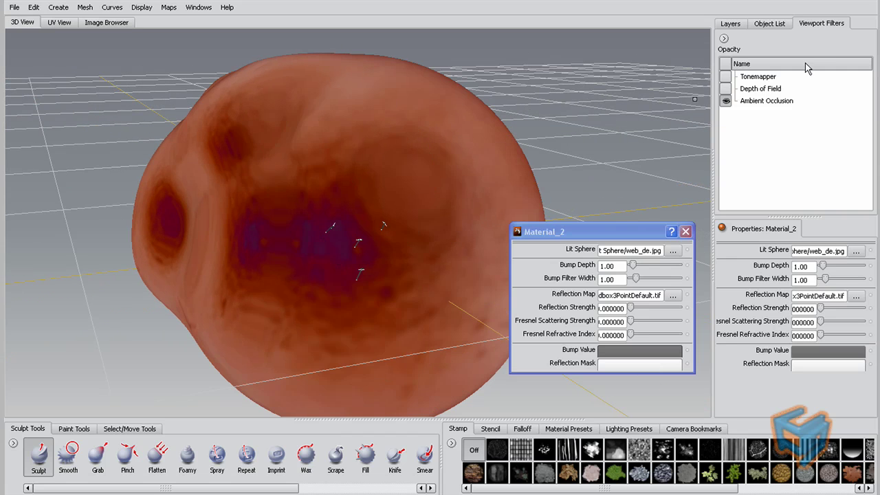
pyautogui.click(725, 88)
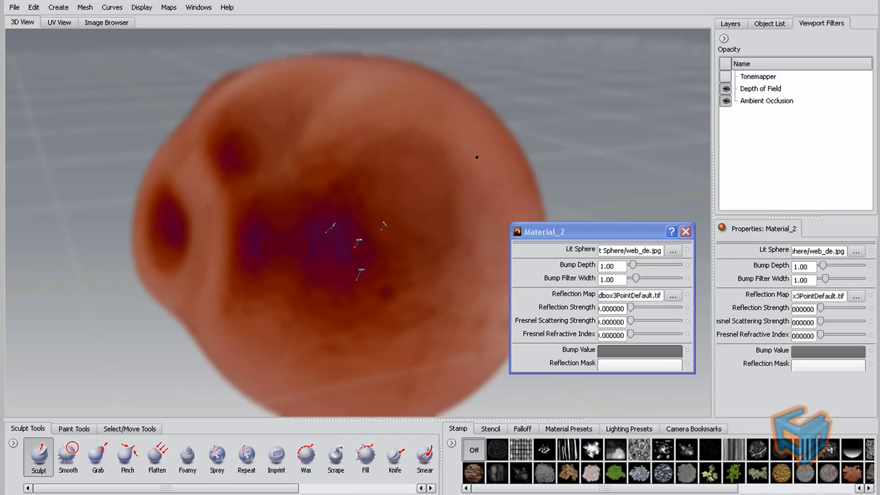
pyautogui.click(725, 89)
pyautogui.click(725, 77)
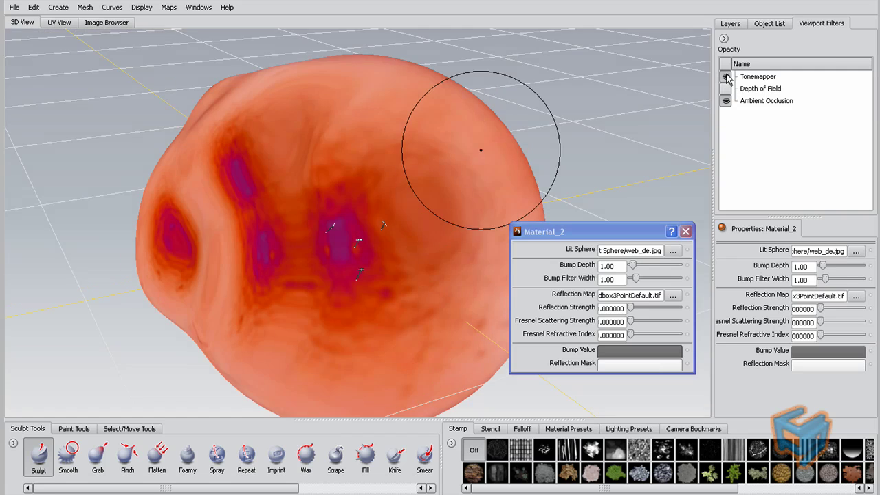
pyautogui.keyDown('alt'); pyautogui.moveTo(538, 136); pyautogui.dragTo(565, 121); pyautogui.keyUp('alt')
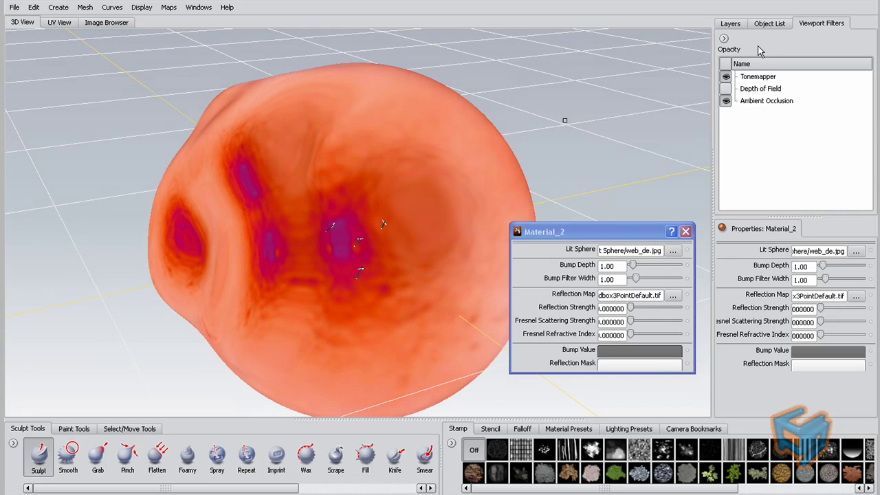
pyautogui.click(726, 77)
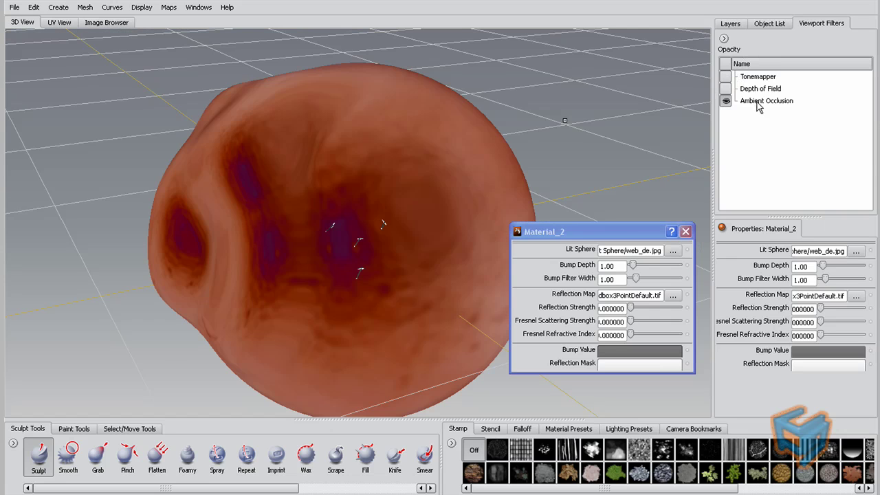
# Raise the Ambient Occlusion strength to 4.86 in its settings, then switch the filter off.
pyautogui.click(736, 104)
pyautogui.click(726, 101)
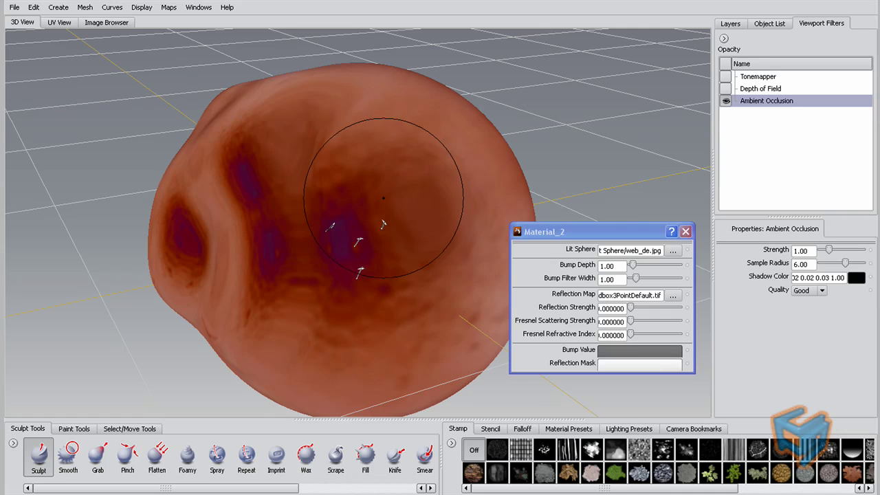
pyautogui.moveTo(829, 250); pyautogui.dragTo(862, 253)
pyautogui.keyDown('alt'); pyautogui.moveTo(300, 220); pyautogui.dragTo(268, 222, button='right'); pyautogui.keyUp('alt')
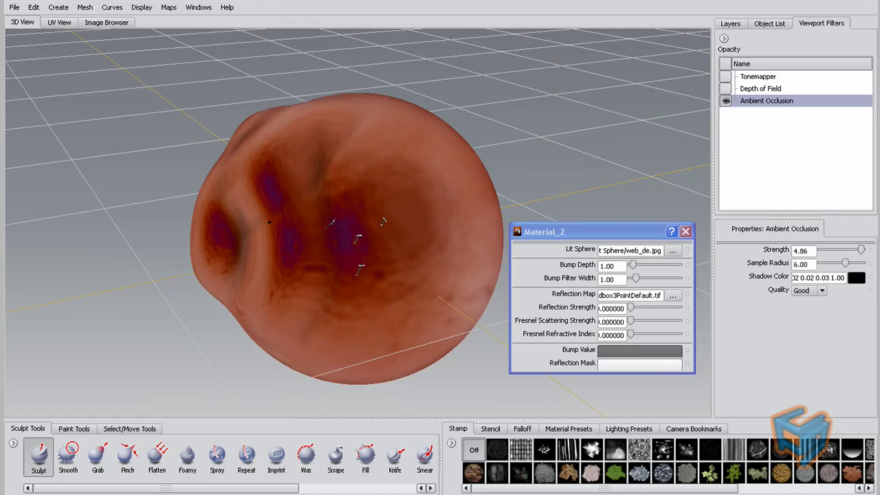
pyautogui.click(726, 101)
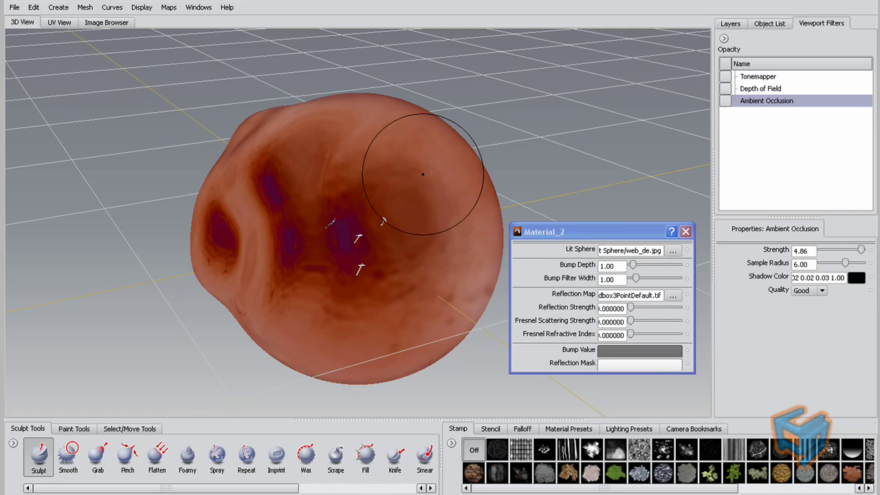
# Close Material_2 and set Light 01's rotation to X 0, Y -80, Z 0.
pyautogui.click(686, 232)
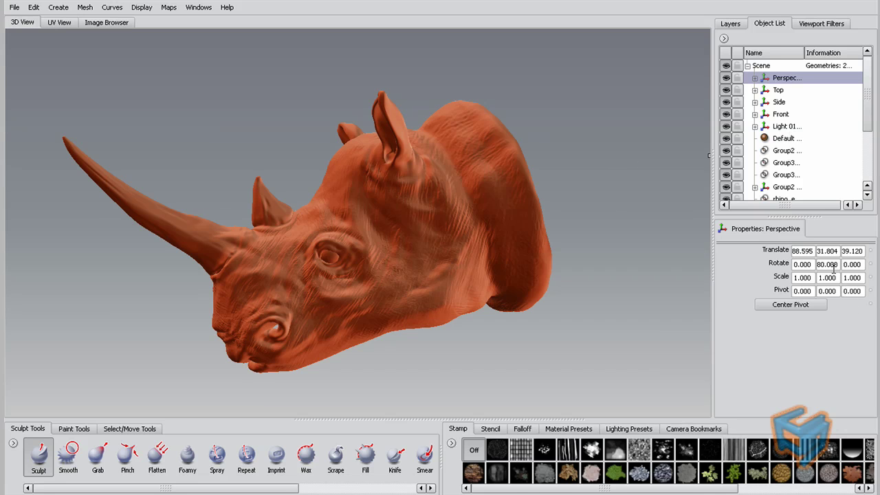
pyautogui.click(789, 127)
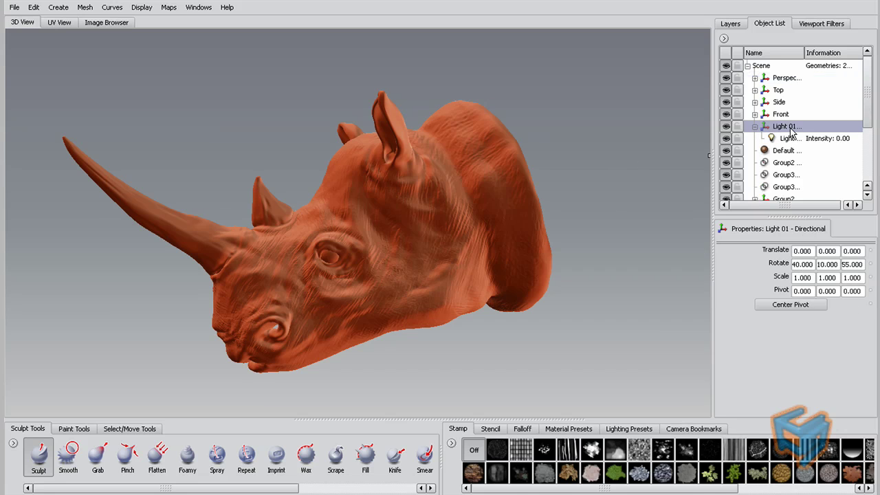
pyautogui.moveTo(865, 266); pyautogui.dragTo(843, 265)
pyautogui.write('0')
pyautogui.press('Return')
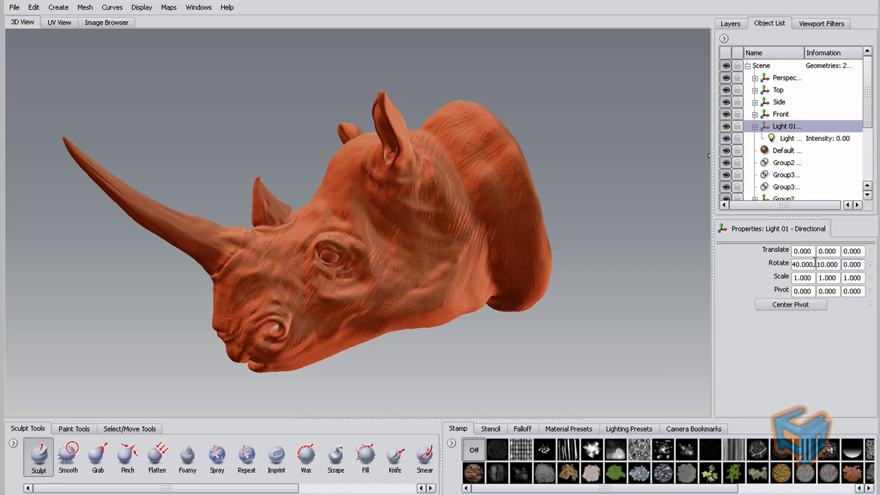
pyautogui.moveTo(813, 265); pyautogui.dragTo(792, 265)
pyautogui.write('0')
pyautogui.press('Return')
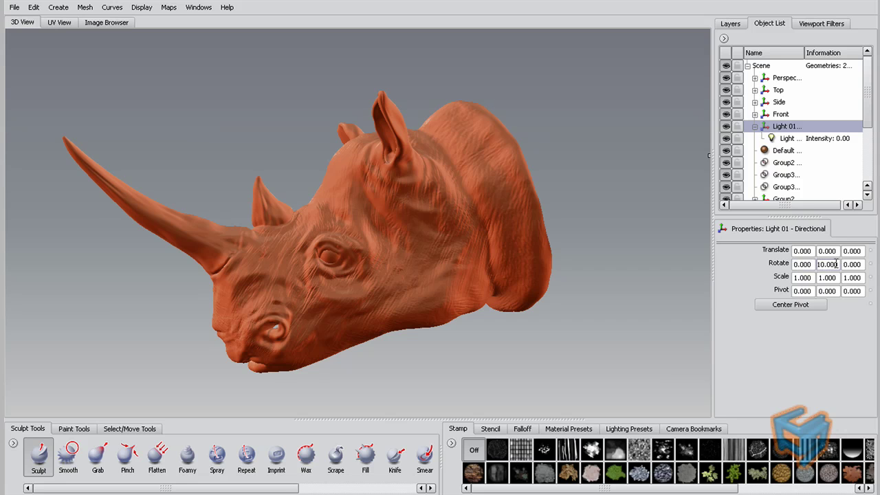
pyautogui.moveTo(837, 265); pyautogui.dragTo(807, 268)
pyautogui.write('-80')
pyautogui.press('Return')
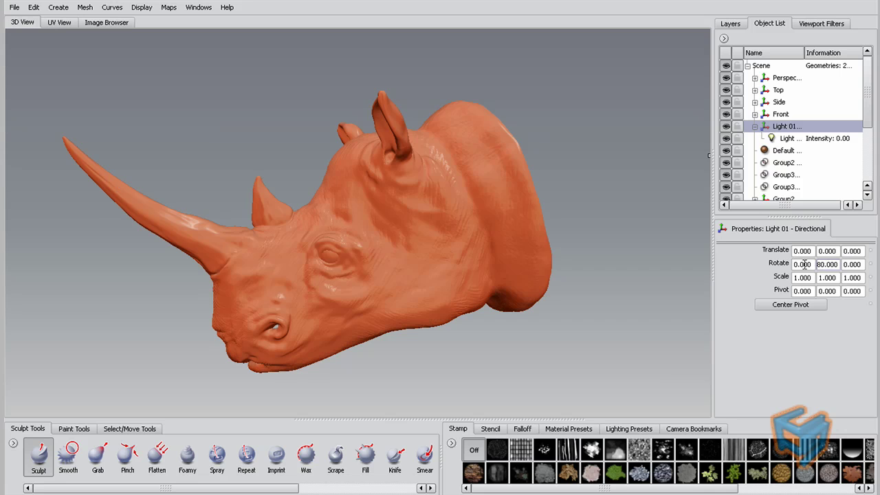
# Switch on the Ambient Occlusion viewport filter so the rhino head's wrinkles darken.
pyautogui.click(821, 25)
pyautogui.click(726, 101)
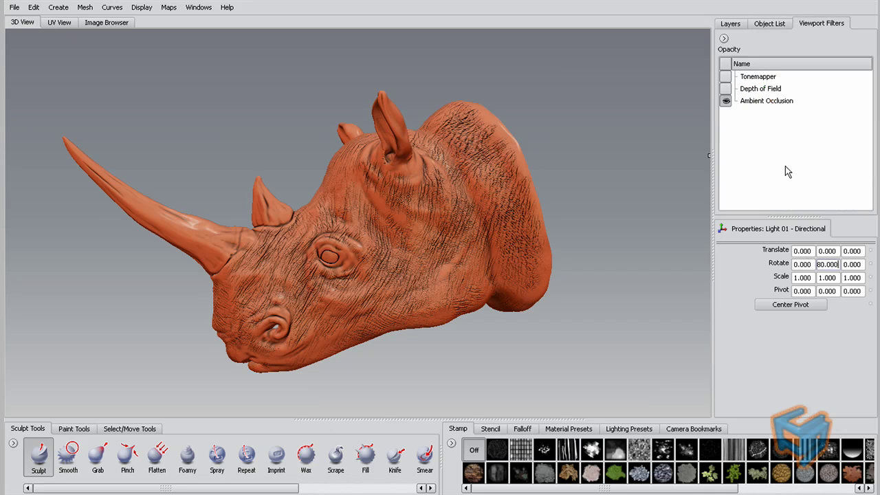